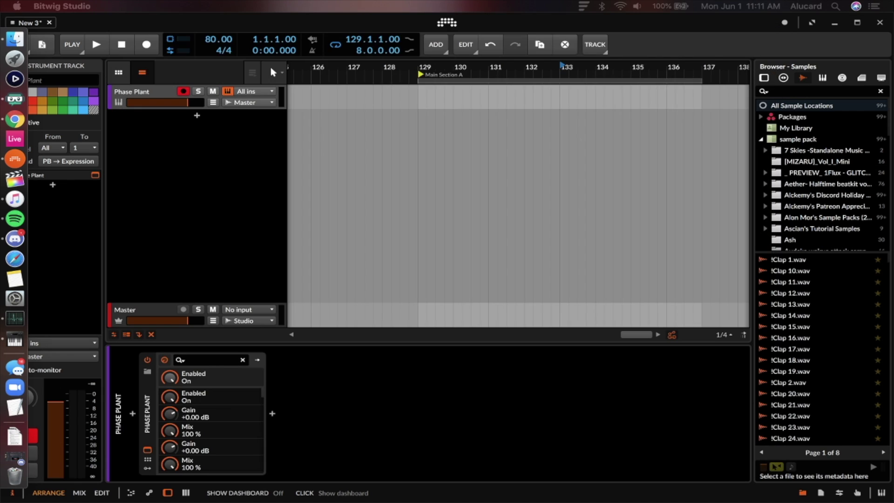
pyautogui.moveTo(270, 67); pyautogui.dragTo(678, 61)
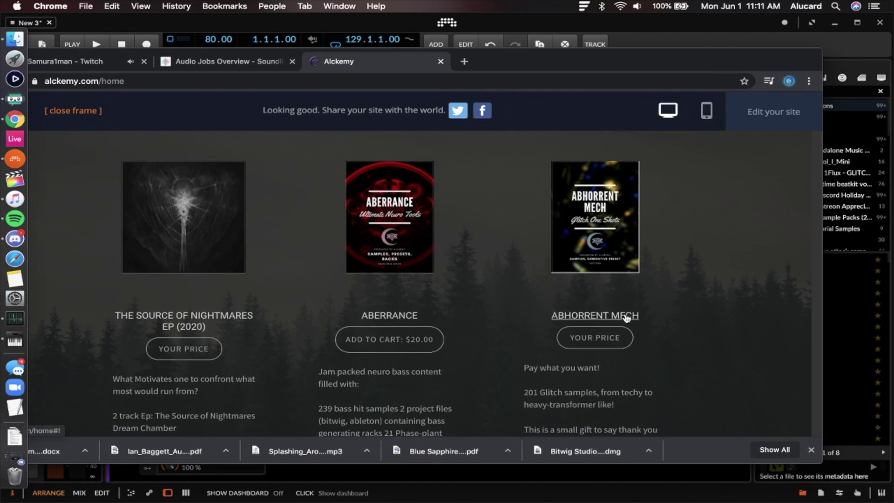
pyautogui.scroll(-1, 627, 321)
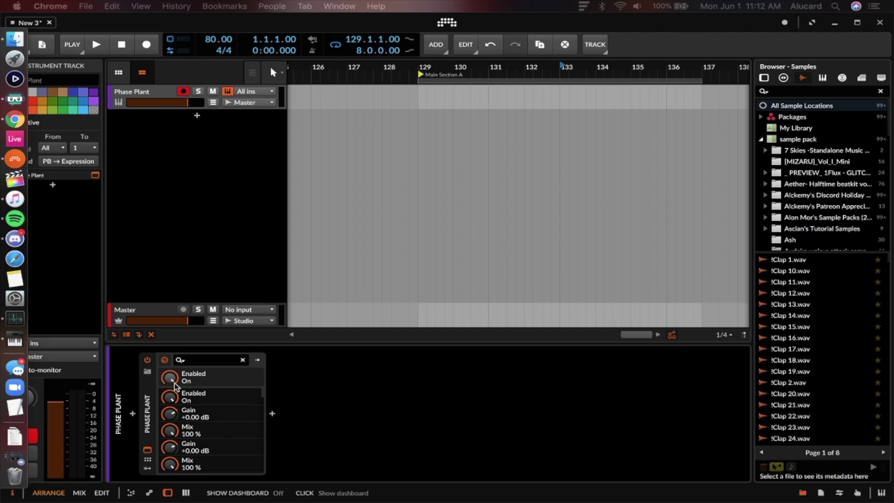
# Open the Phase Plant plug-in window and add an Analog oscillator with 2 unison voices
pyautogui.click(151, 388)
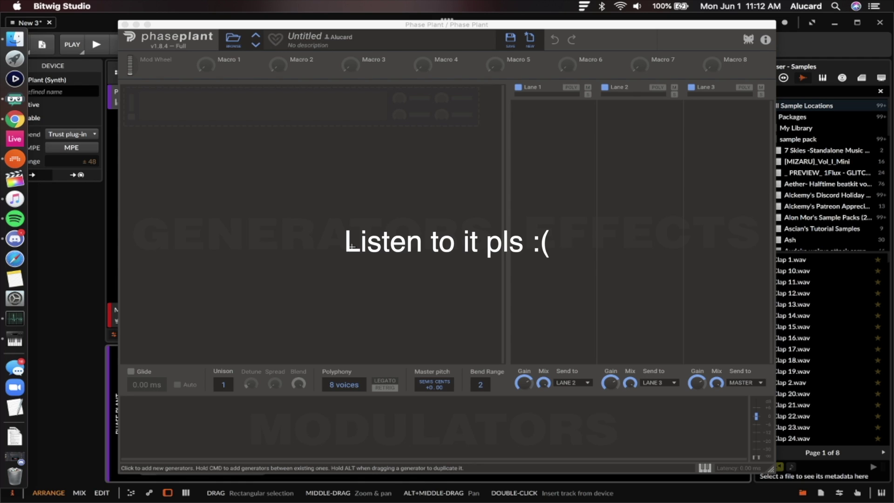
pyautogui.moveTo(497, 24); pyautogui.dragTo(481, 21)
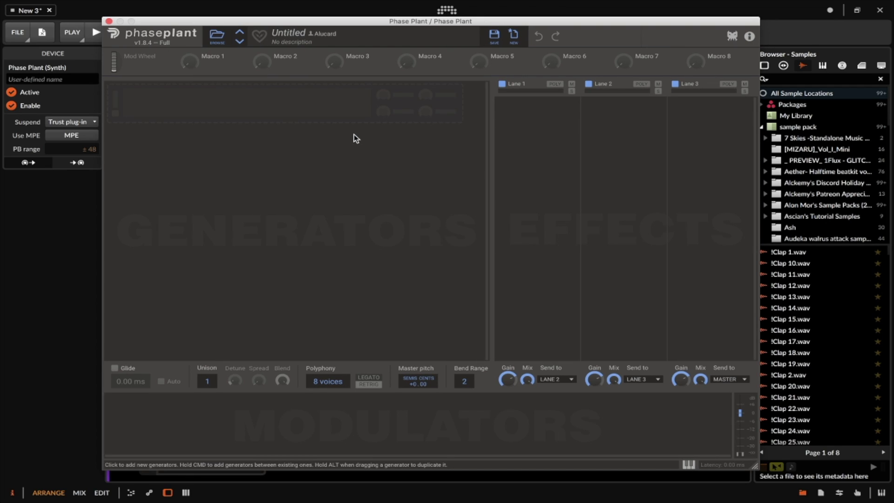
pyautogui.click(297, 115)
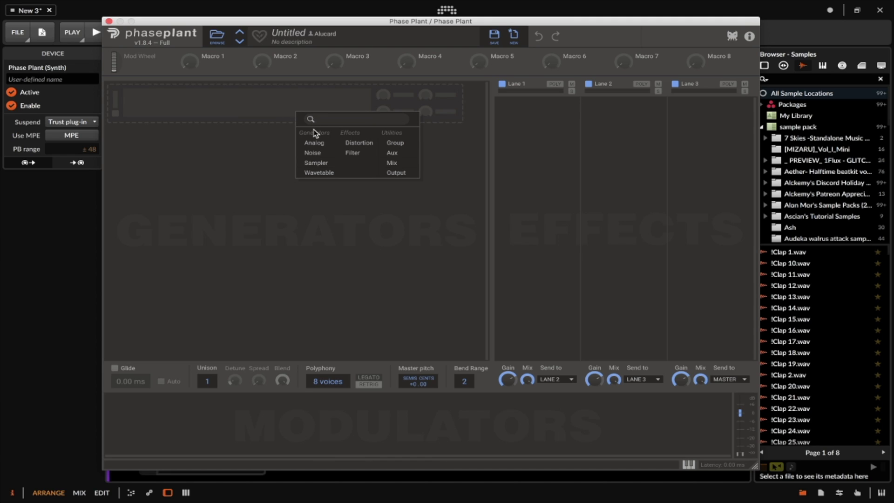
pyautogui.click(315, 143)
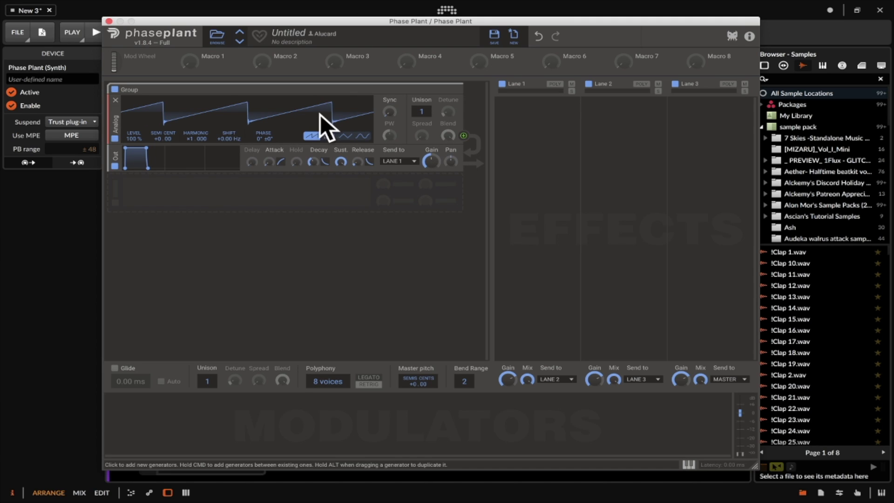
pyautogui.moveTo(422, 111); pyautogui.dragTo(422, 105)
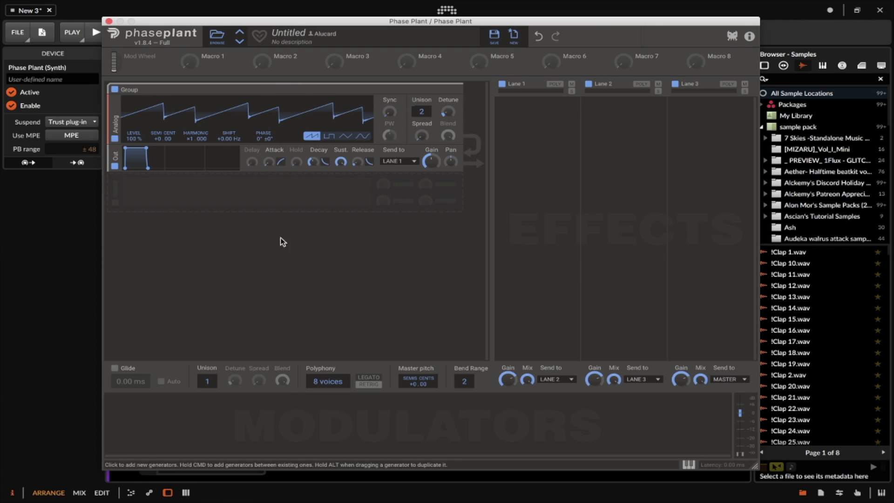
# Add a Random modulator synced at 2/16 and route it to the analog oscillator's Detune and the Master pitch
pyautogui.click(135, 405)
pyautogui.click(156, 451)
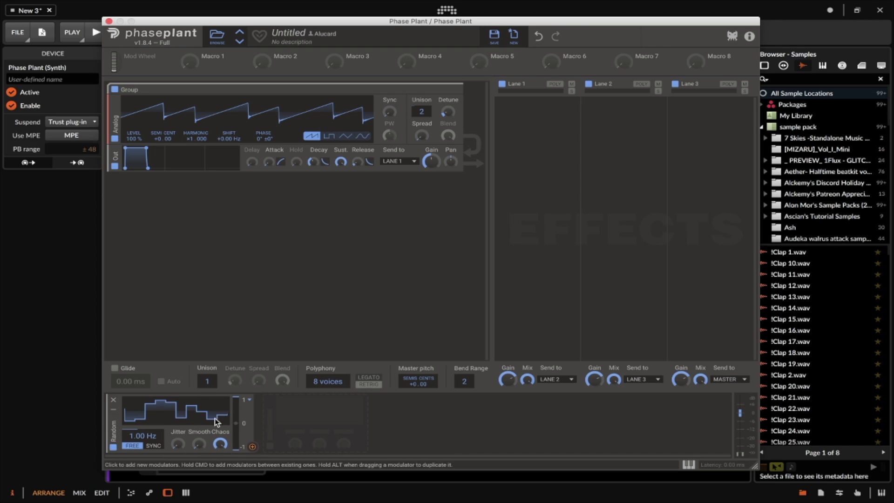
pyautogui.click(153, 446)
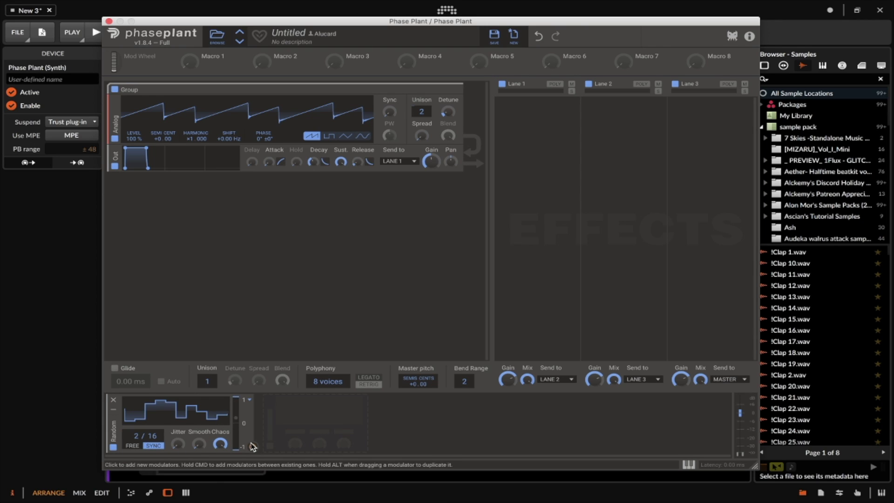
pyautogui.moveTo(252, 447); pyautogui.dragTo(448, 122)
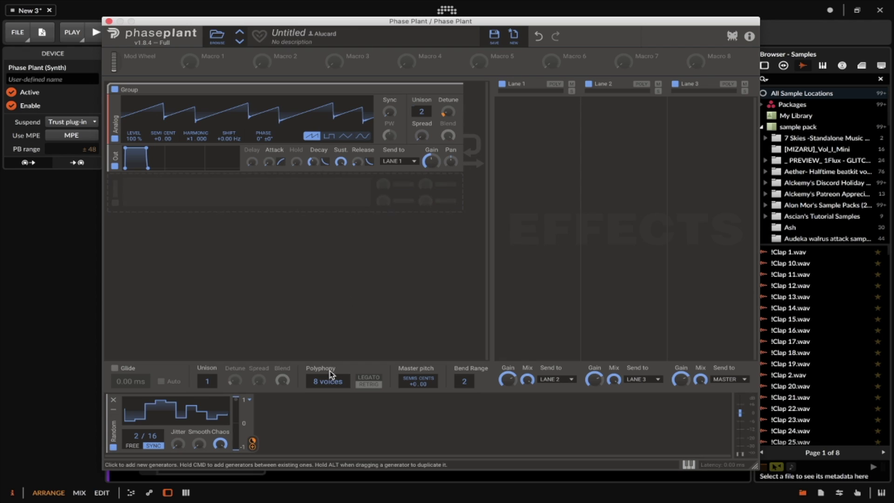
pyautogui.moveTo(253, 445)
pyautogui.mouseDown()
pyautogui.moveTo(464, 372)
pyautogui.moveTo(423, 391)
pyautogui.moveTo(418, 384)
pyautogui.mouseUp()
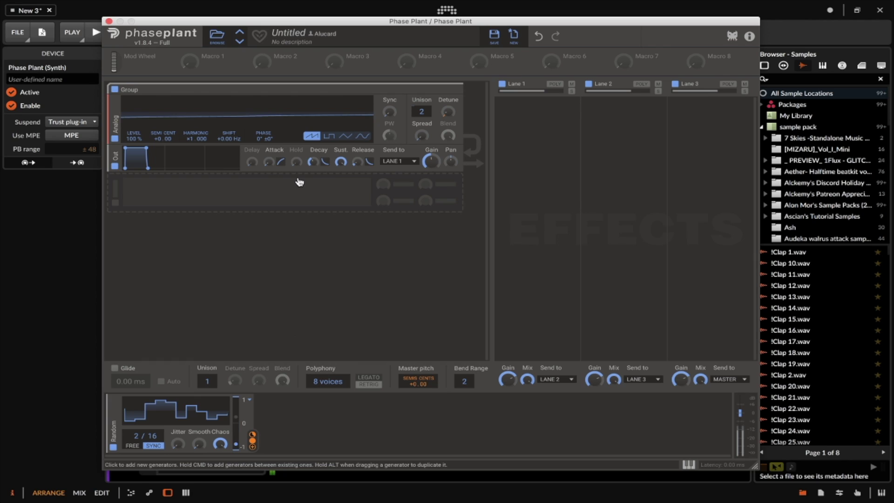
# Add a second Analog oscillator to the group with harmonic 2 and its level set to 0 %
pyautogui.moveTo(323, 23); pyautogui.dragTo(350, 22)
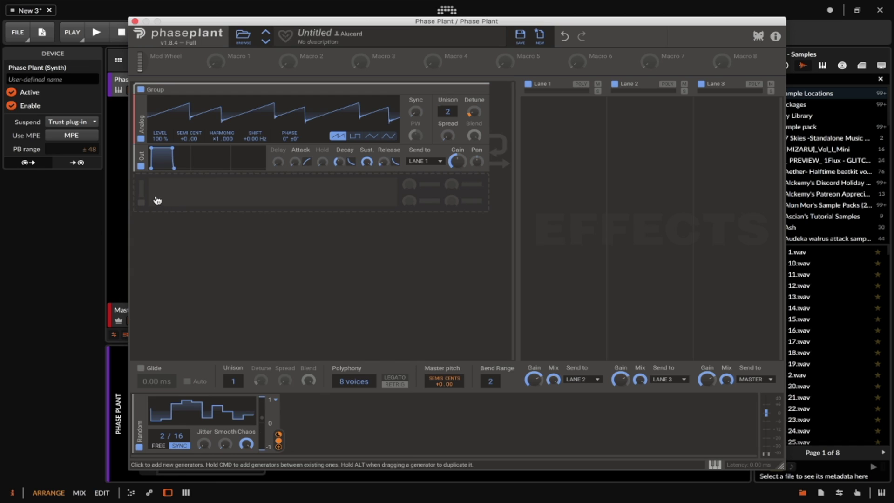
pyautogui.click(157, 197)
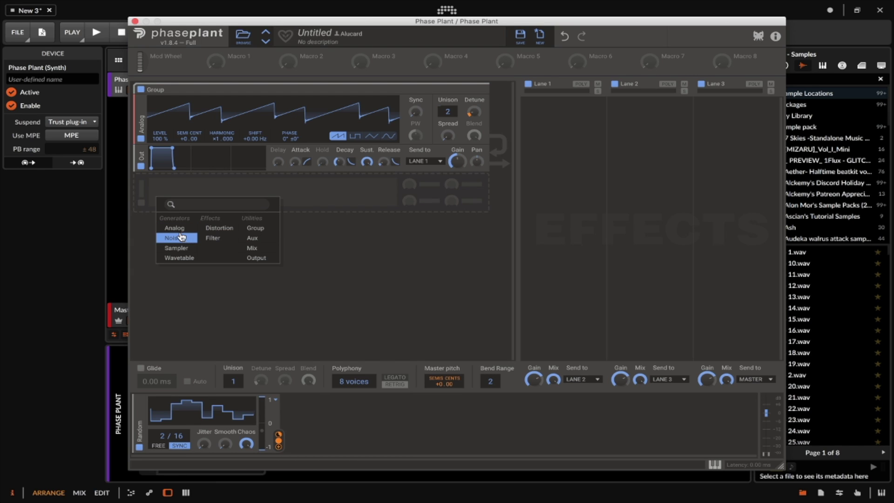
pyautogui.click(179, 232)
pyautogui.moveTo(144, 202); pyautogui.dragTo(141, 157)
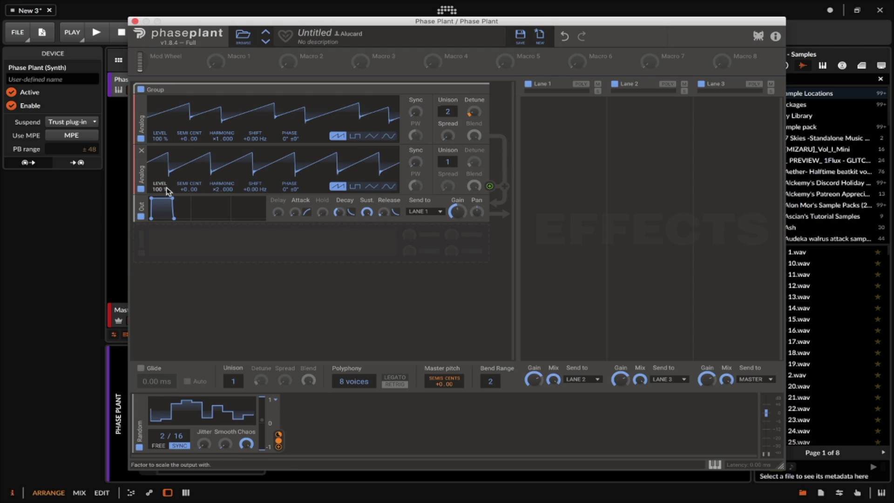
pyautogui.moveTo(162, 189); pyautogui.dragTo(162, 251)
# Duplicate the Random modulator and route the unassigned one to the second analog oscillator's Level, at rate 4/16 with raised jitter
pyautogui.moveTo(164, 424); pyautogui.dragTo(335, 424)
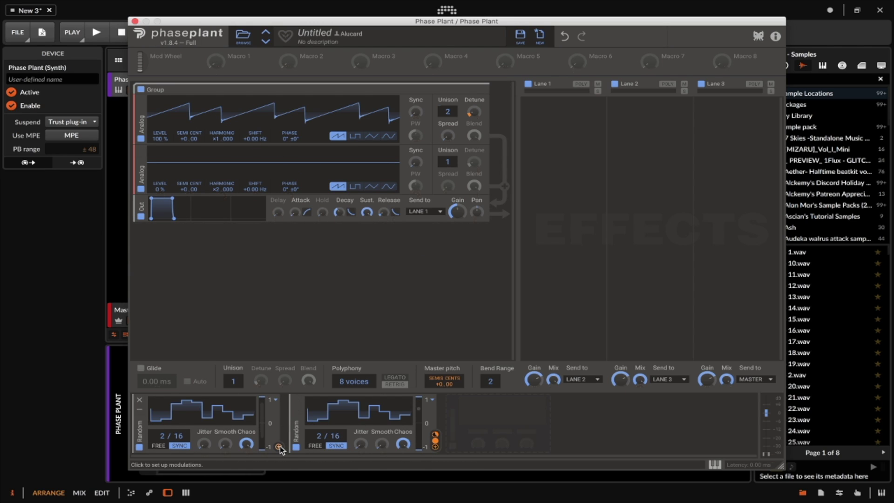
pyautogui.moveTo(279, 446); pyautogui.dragTo(160, 195)
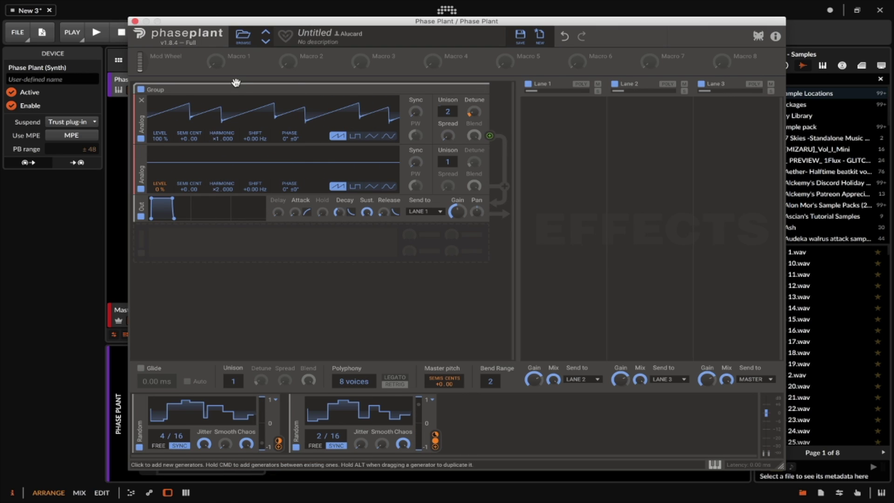
# Add a Wavetable generator below the group and load AM2 Simple Sine 3 from the Galbanum Architecture waveforms folder
pyautogui.click(177, 250)
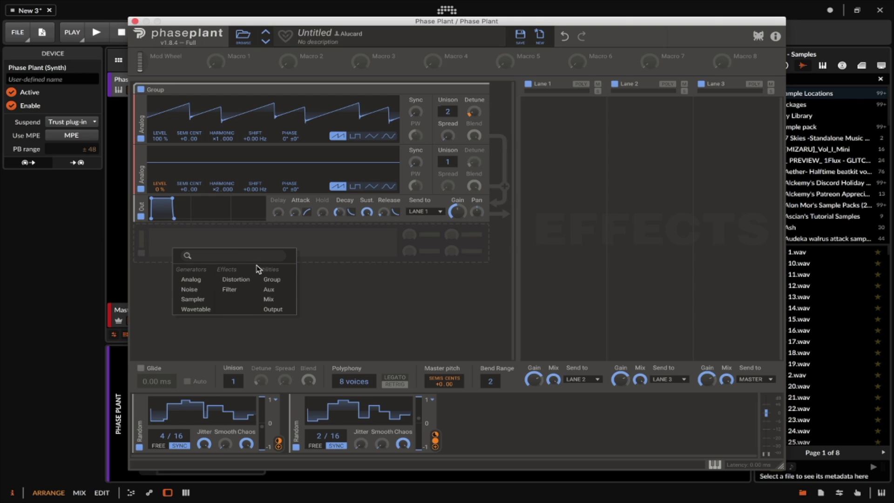
pyautogui.click(197, 310)
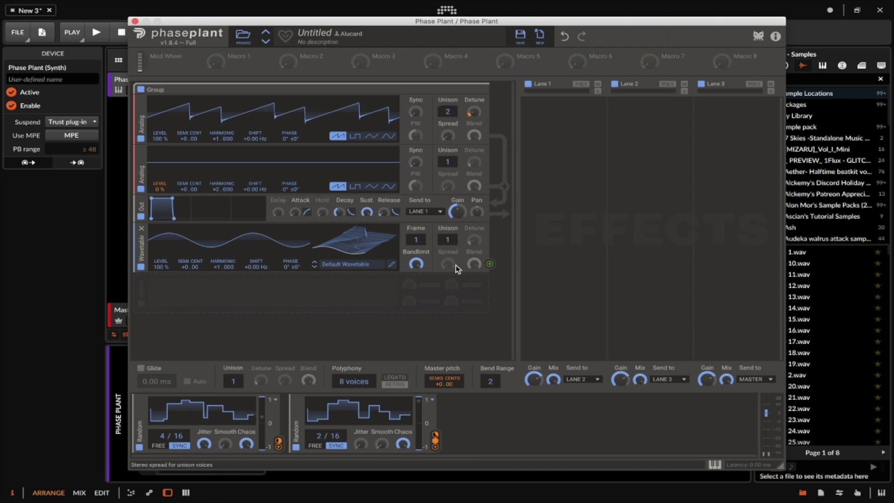
pyautogui.click(371, 264)
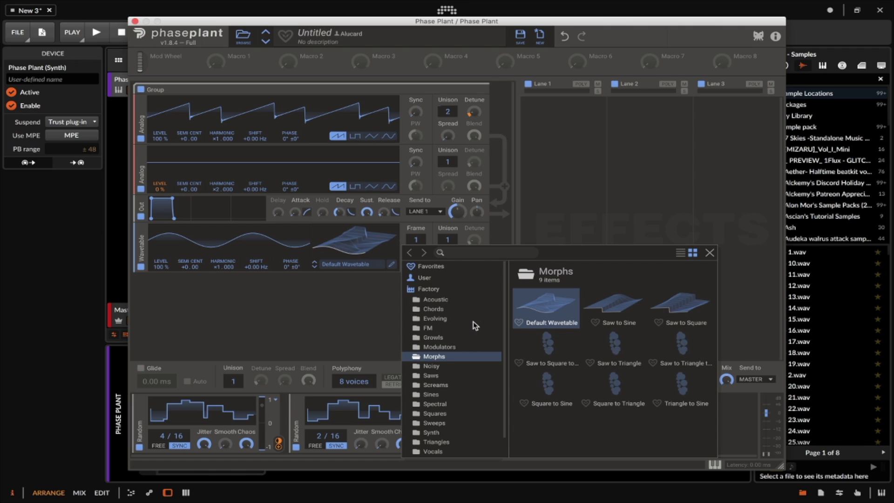
pyautogui.scroll(-2, 473, 321)
pyautogui.click(429, 440)
pyautogui.scroll(-5, 449, 427)
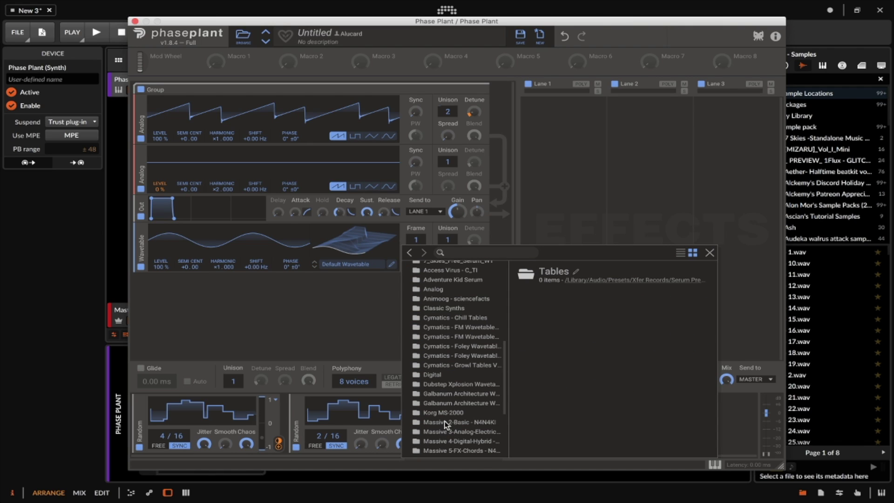
pyautogui.click(438, 395)
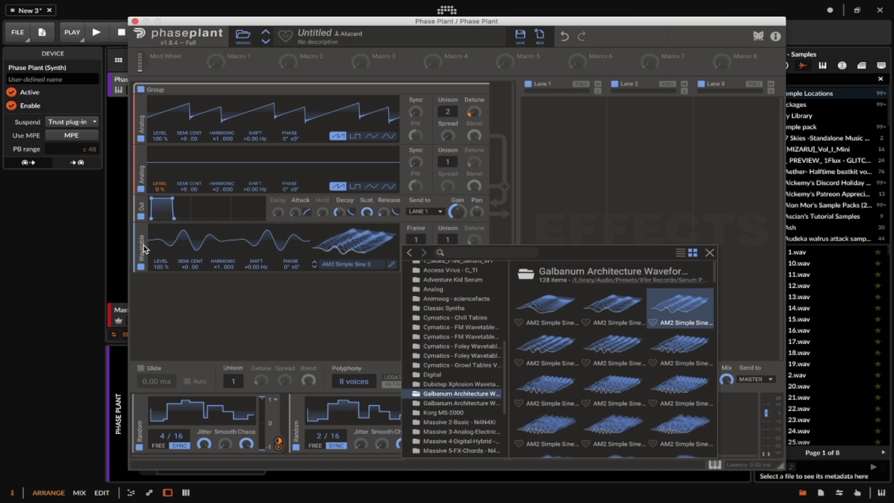
pyautogui.click(143, 244)
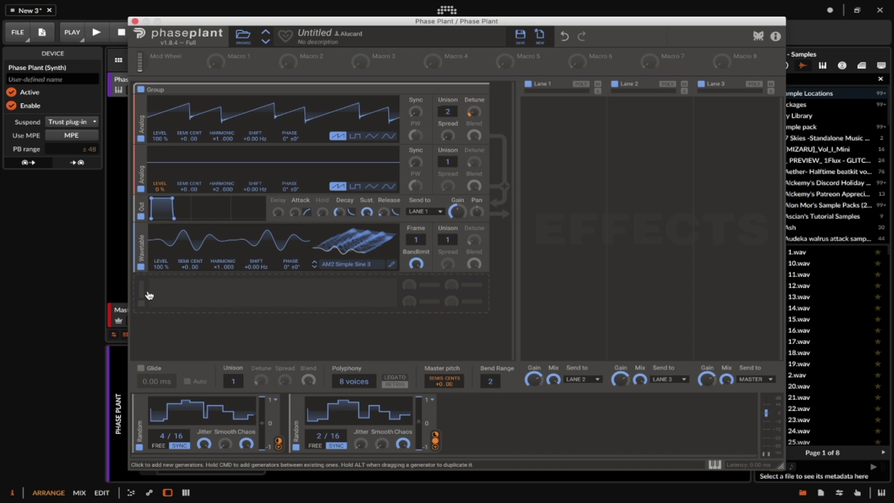
# Duplicate the Wavetable generator and load the AM - Complex NonSine wavetable into the copy
pyautogui.moveTo(141, 251); pyautogui.dragTo(143, 294)
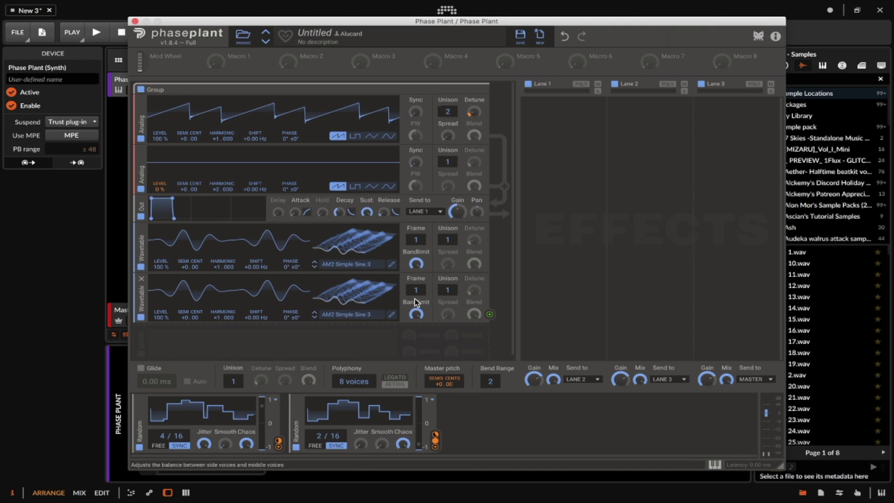
pyautogui.click(356, 312)
pyautogui.scroll(-2, 596, 366)
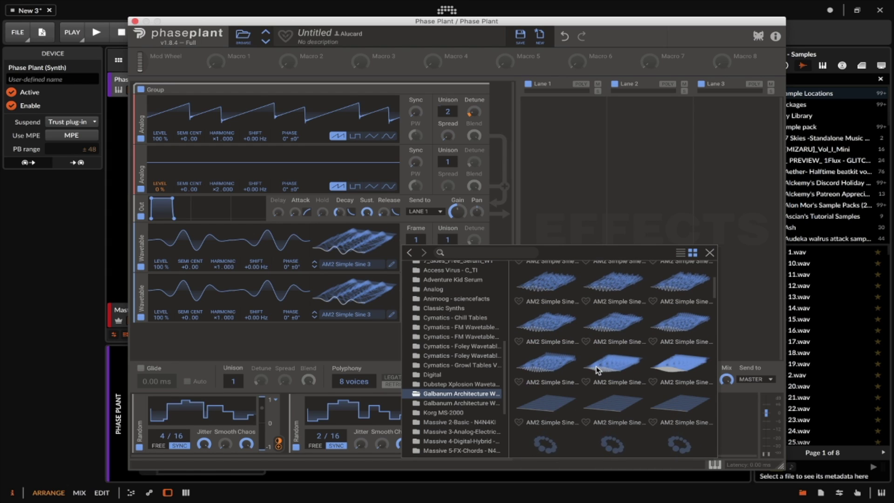
pyautogui.click(613, 396)
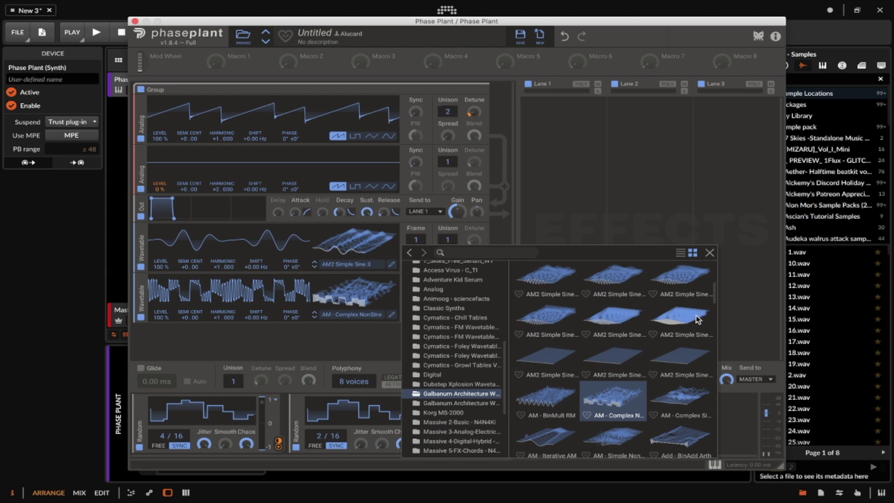
pyautogui.click(709, 252)
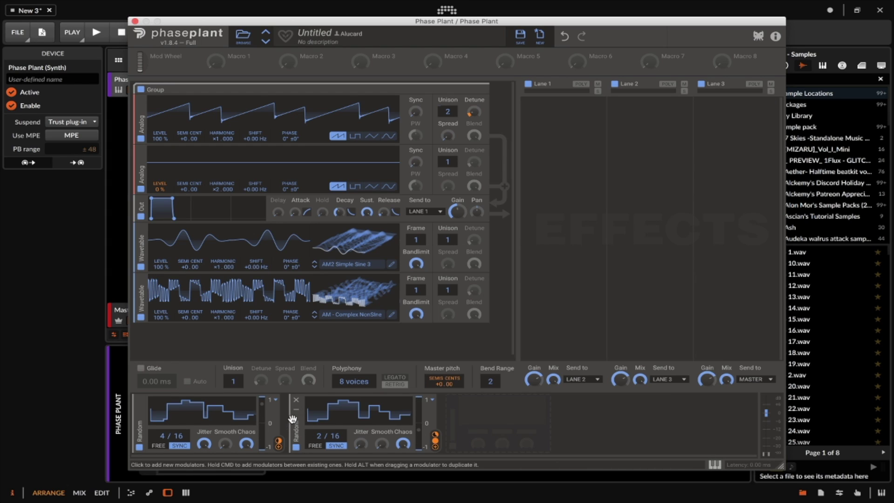
# Duplicate the pitch-modulating Random, route the middle Random modulator to both wavetables' Frame, and set its rate to 1/16
pyautogui.moveTo(299, 422); pyautogui.dragTo(295, 422)
pyautogui.click(436, 447)
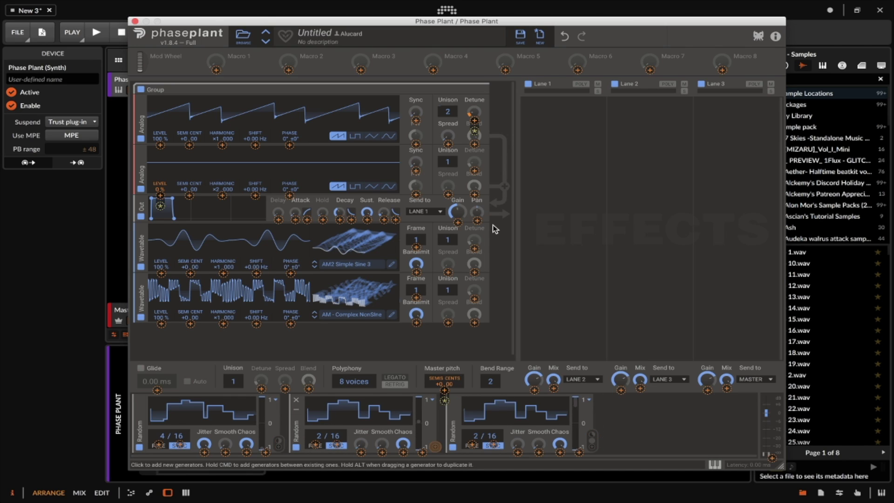
pyautogui.moveTo(416, 248)
pyautogui.mouseDown()
pyautogui.moveTo(417, 311)
pyautogui.moveTo(417, 255)
pyautogui.mouseUp()
pyautogui.moveTo(320, 435); pyautogui.dragTo(320, 442)
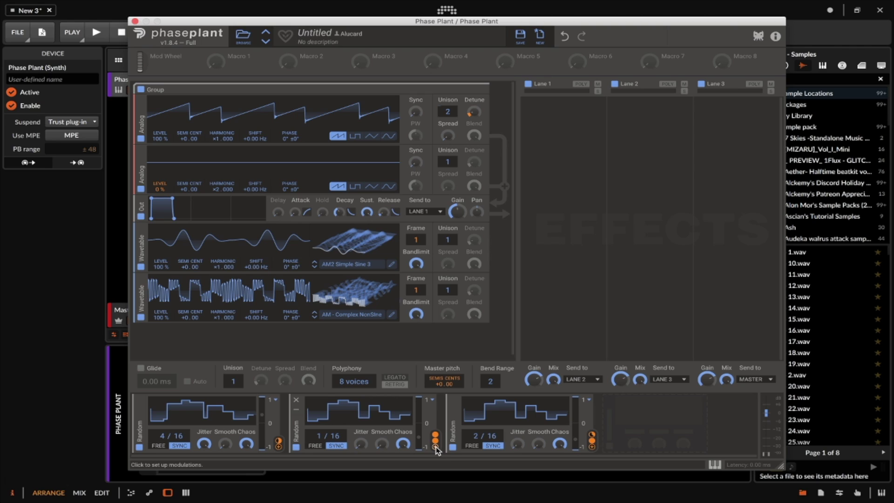
# Route the first wavetable's output to the first analog oscillator's Phase
pyautogui.click(435, 447)
pyautogui.click(289, 145)
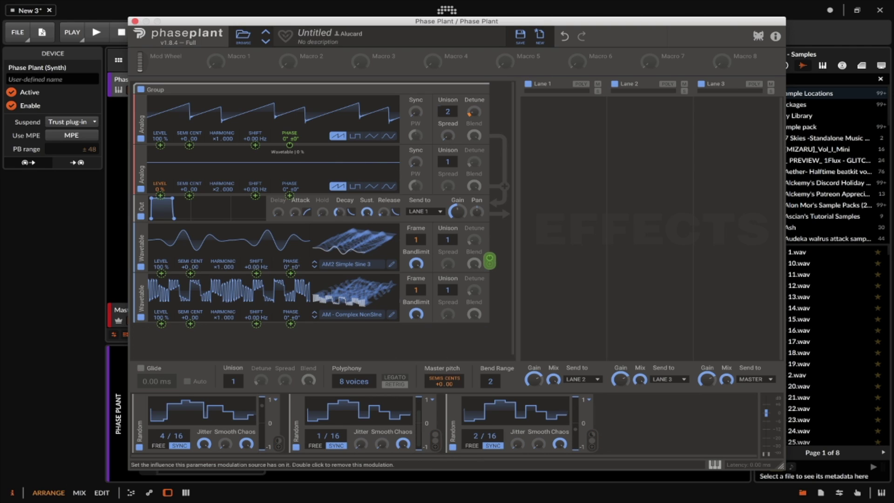
pyautogui.click(434, 445)
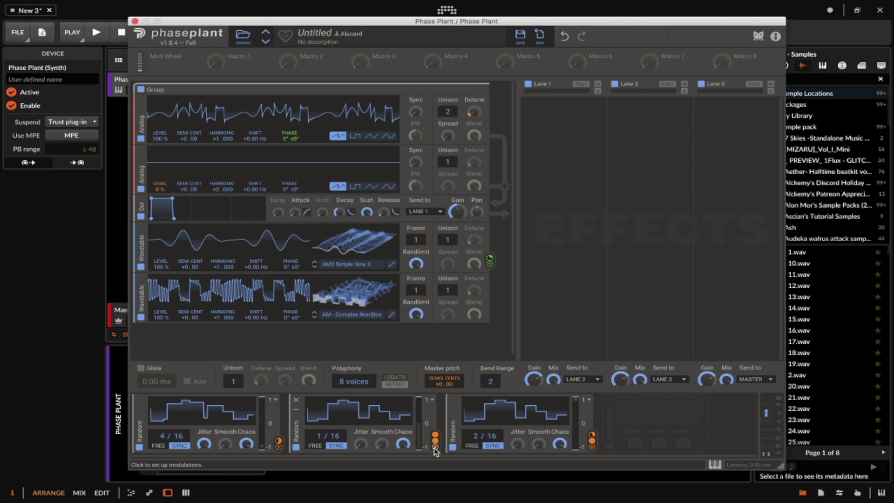
# Route the 1/16 Random modulator to the first oscillator's phase modulation depth and set the first wavetable's Frame to 256
pyautogui.click(434, 446)
pyautogui.click(289, 155)
pyautogui.click(336, 199)
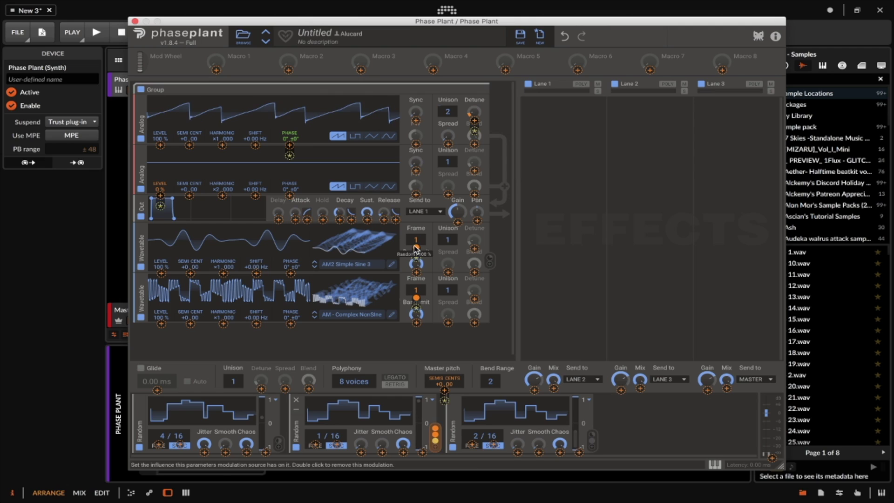
pyautogui.moveTo(418, 241); pyautogui.dragTo(418, 191)
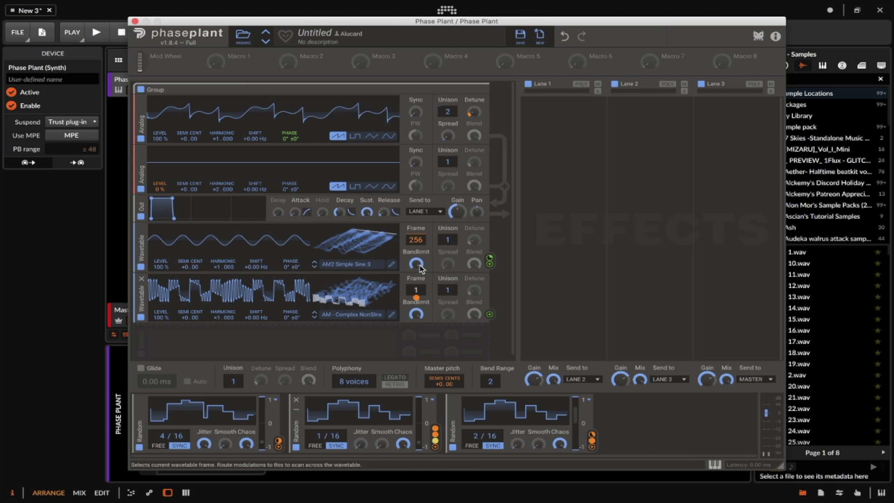
# Route the second wavetable to the second analog oscillator's Phase and modulate that depth with the 1/16 Random modulator
pyautogui.click(443, 334)
pyautogui.click(493, 320)
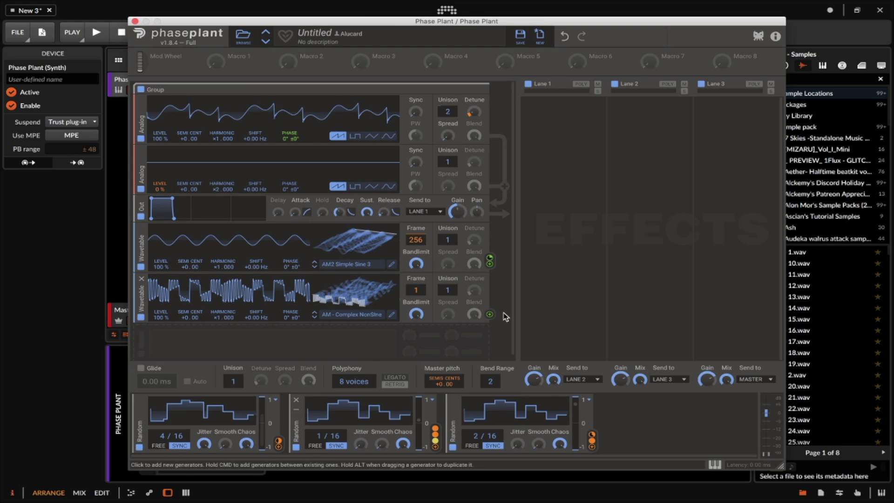
pyautogui.moveTo(493, 318); pyautogui.dragTo(412, 155)
pyautogui.moveTo(294, 203); pyautogui.dragTo(289, 196)
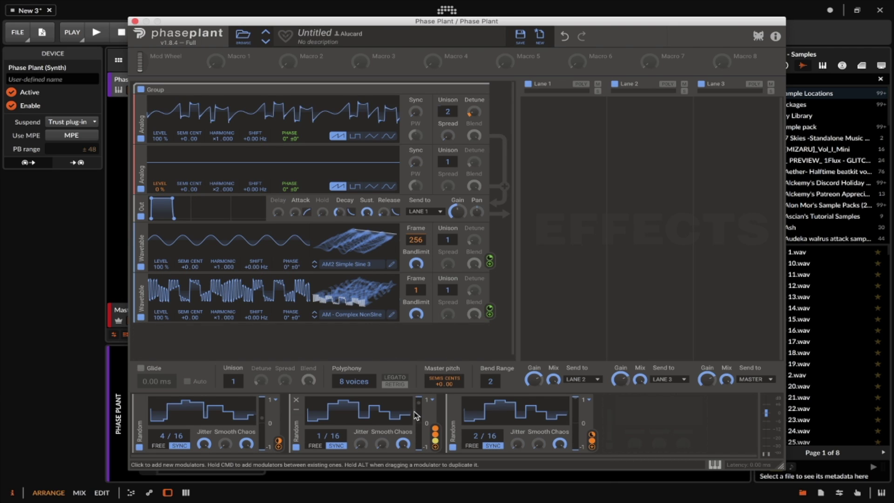
pyautogui.moveTo(435, 433); pyautogui.dragTo(290, 195)
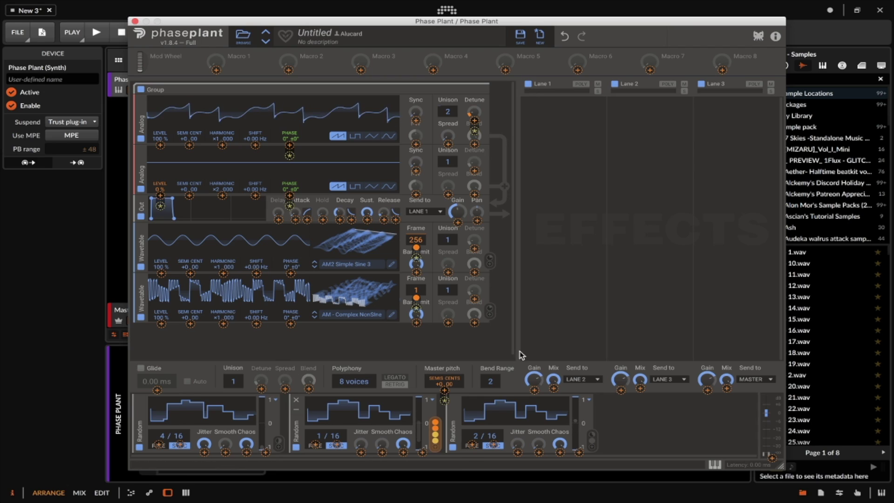
# Add a Filter between the second analog oscillator and the output, and set it to band-pass
pyautogui.click(440, 343)
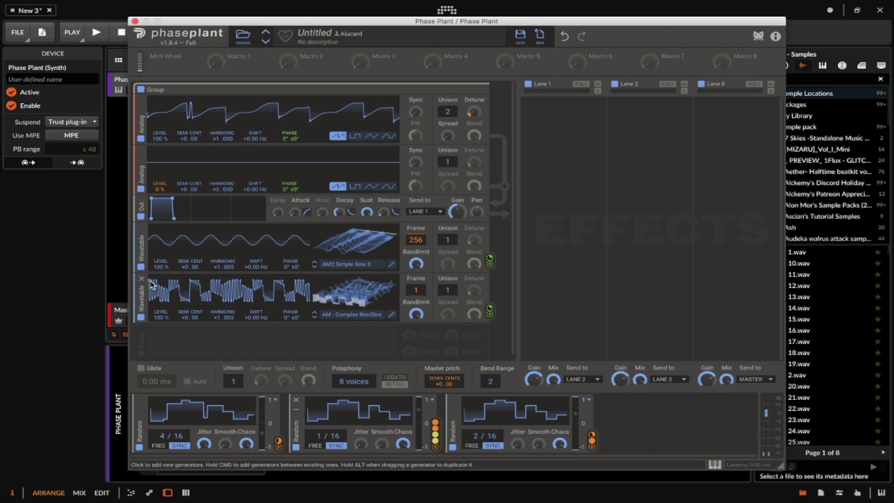
pyautogui.click(235, 336)
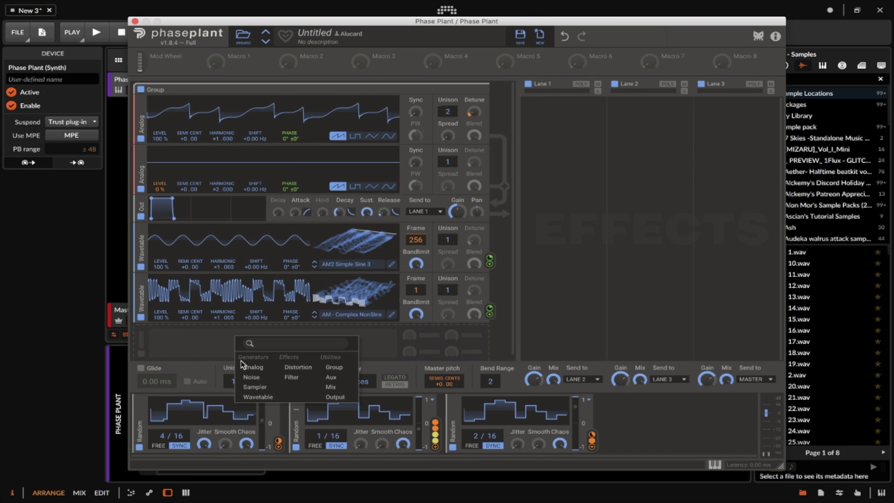
pyautogui.click(292, 376)
pyautogui.moveTo(142, 341); pyautogui.dragTo(142, 218)
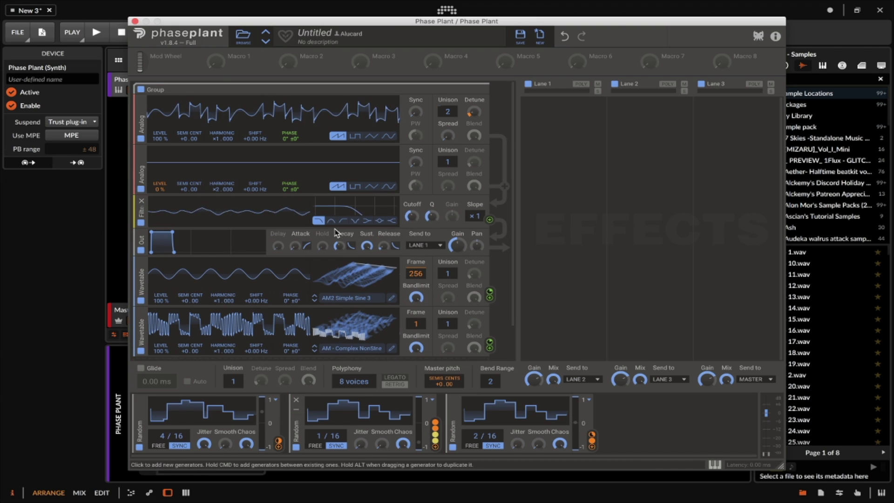
pyautogui.click(330, 221)
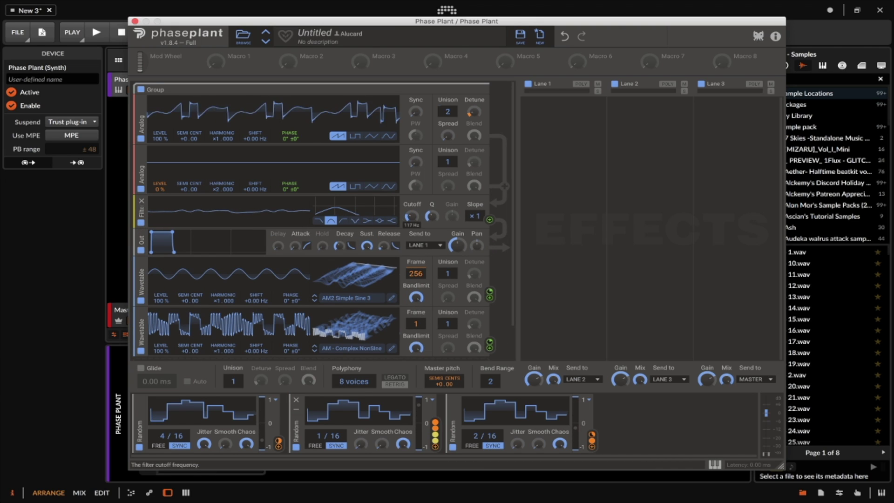
# Modulate the band-pass filter's Cutoff with a duplicate of the 1/16 Random modulator and raise the filter's Q
pyautogui.moveTo(295, 419); pyautogui.dragTo(297, 422)
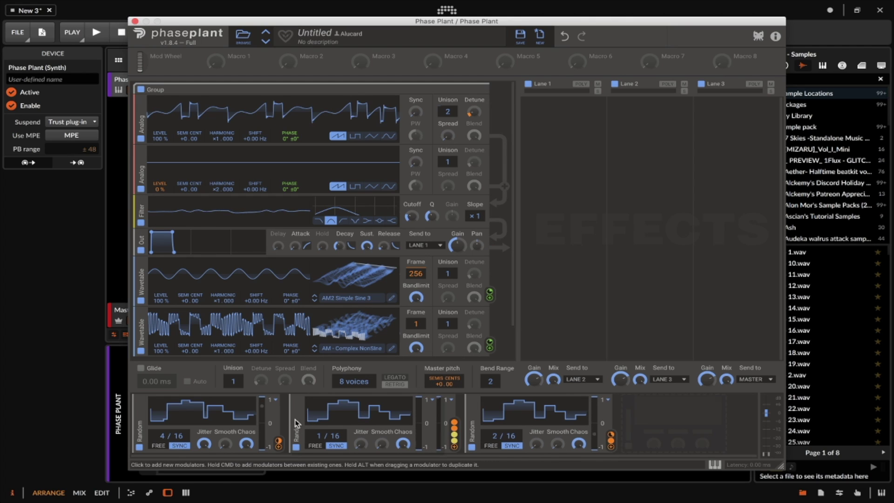
pyautogui.moveTo(436, 449); pyautogui.dragTo(432, 216)
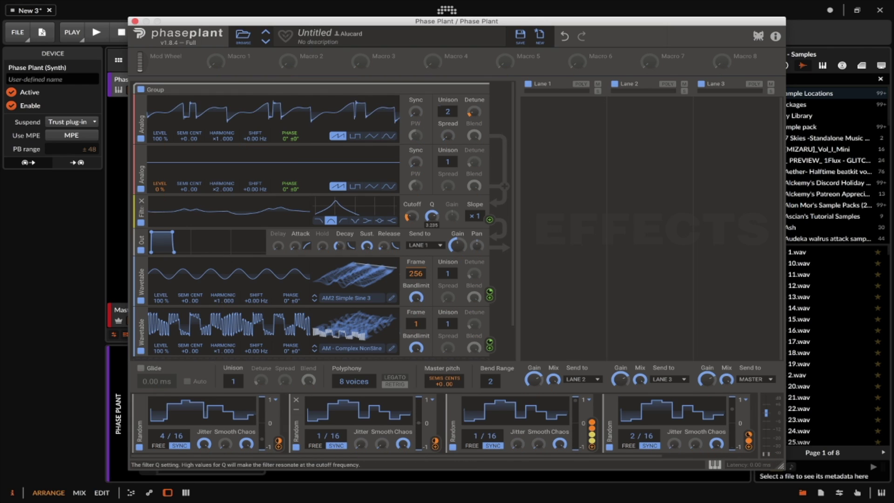
# Add a Distortion effect to the first group between the filter and the output
pyautogui.scroll(-1, 359, 204)
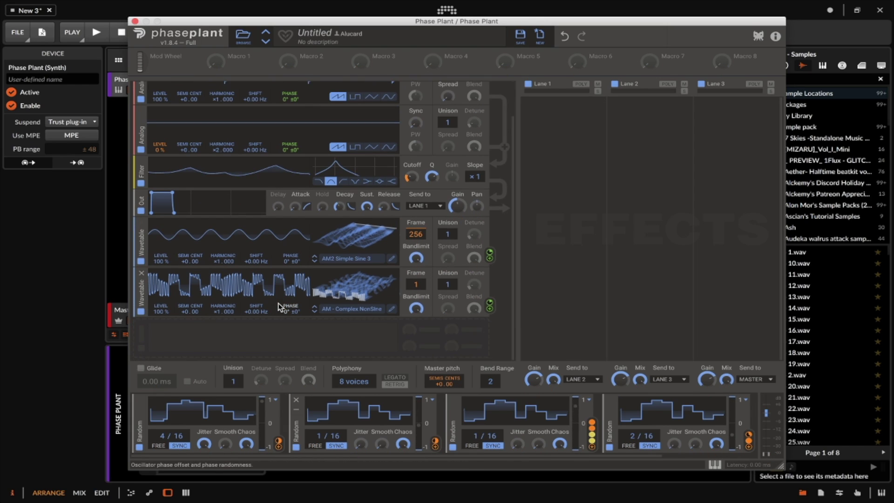
pyautogui.click(260, 331)
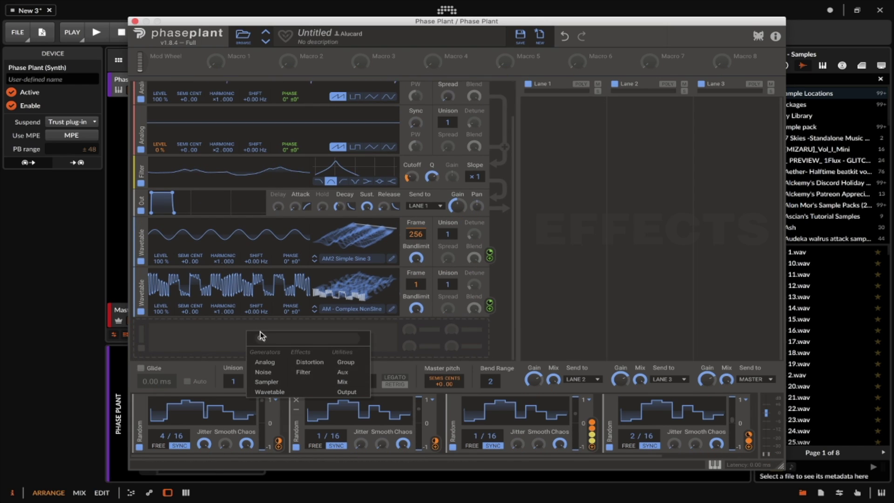
pyautogui.click(301, 363)
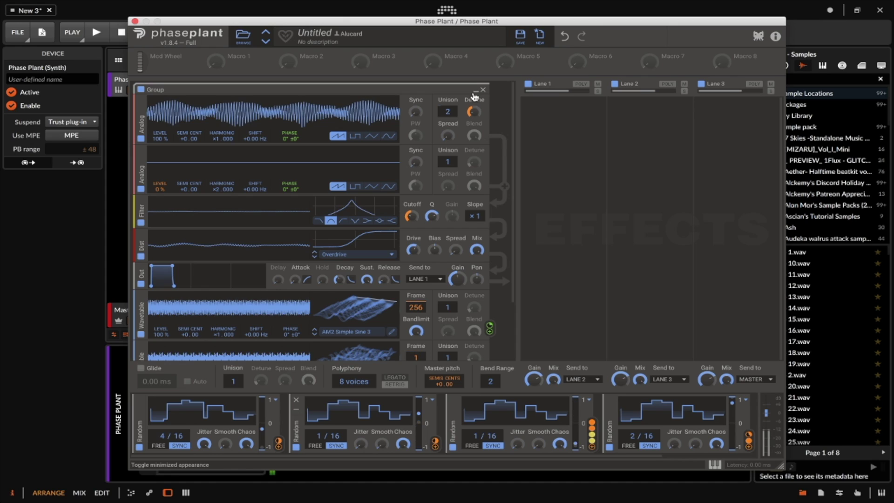
# Collapse the first group and create a second group containing an analog oscillator
pyautogui.click(475, 91)
pyautogui.click(185, 120)
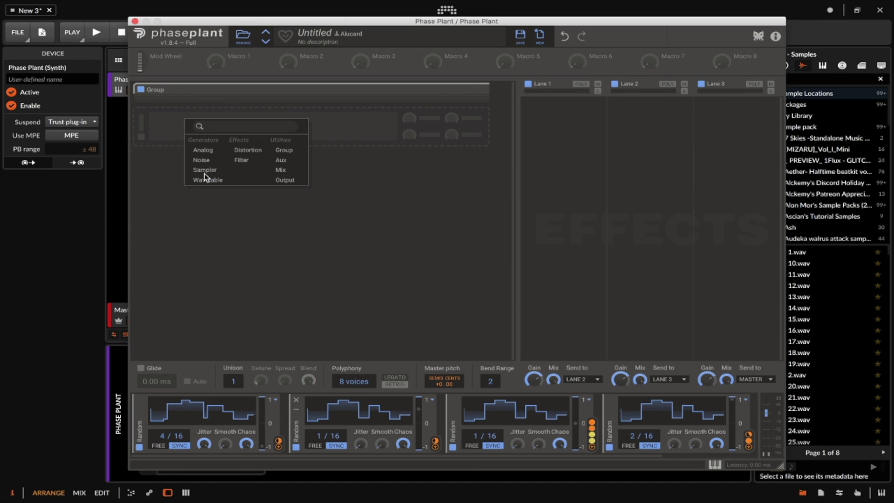
pyautogui.click(281, 154)
pyautogui.click(168, 173)
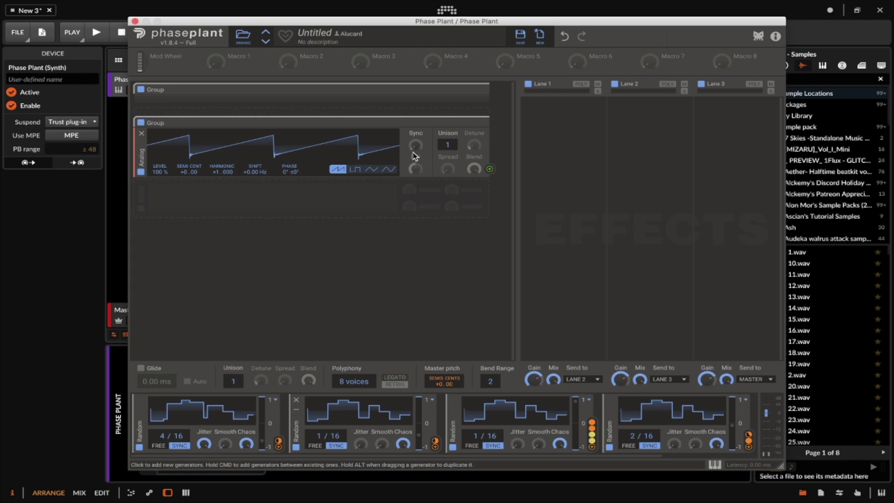
# Set the new analog oscillator to a triangle wave with 2 unison voices
pyautogui.click(389, 169)
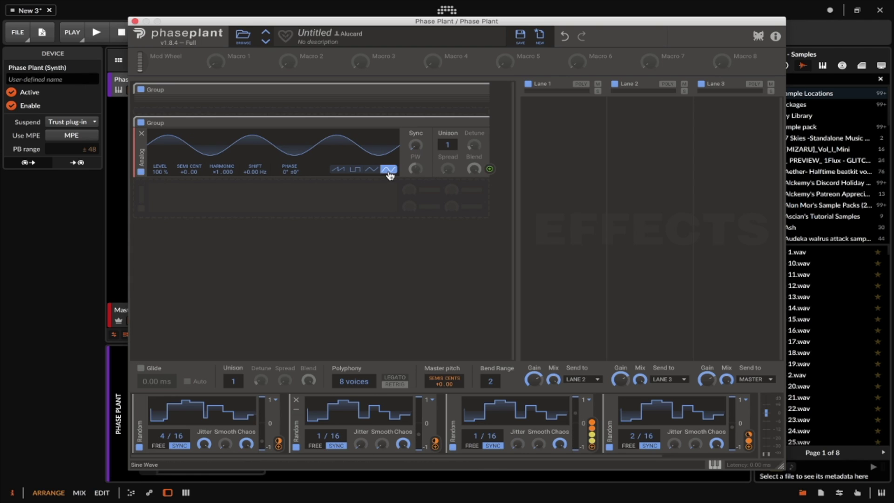
pyautogui.click(372, 169)
pyautogui.moveTo(450, 144); pyautogui.dragTo(451, 139)
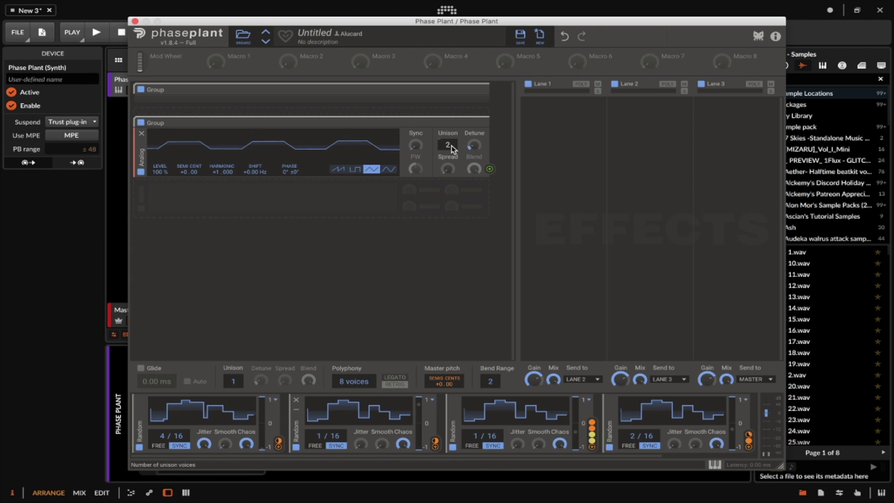
# Add a Distortion effect and an Output below the triangle oscillator in the second group
pyautogui.click(225, 196)
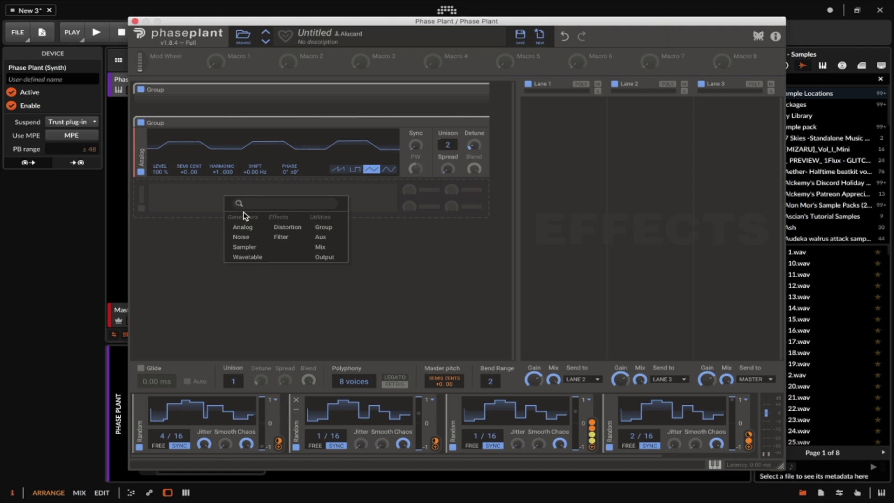
pyautogui.click(284, 228)
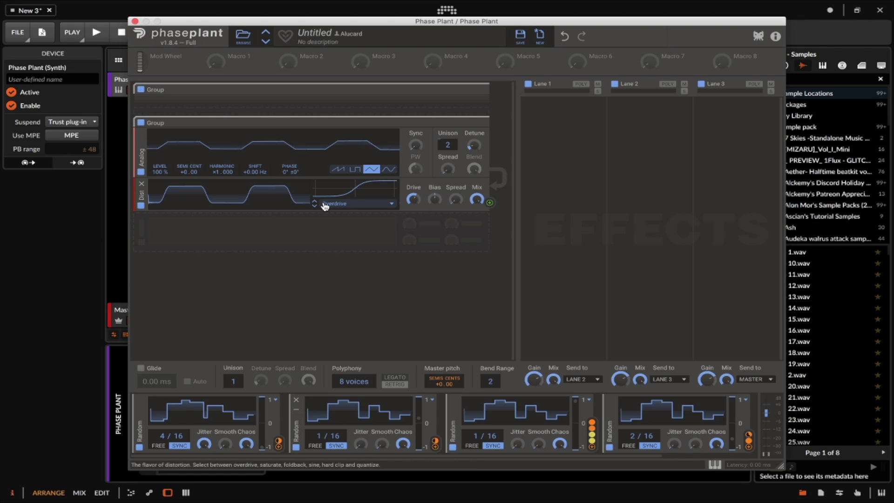
pyautogui.click(216, 232)
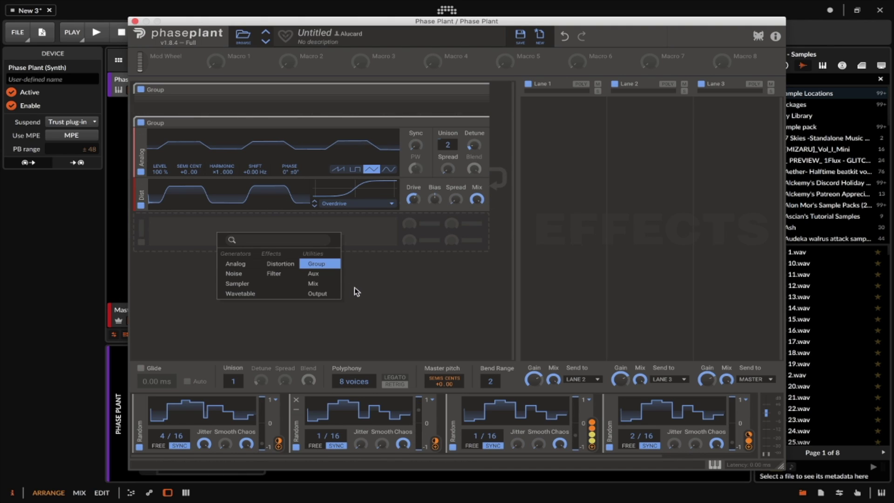
pyautogui.click(322, 294)
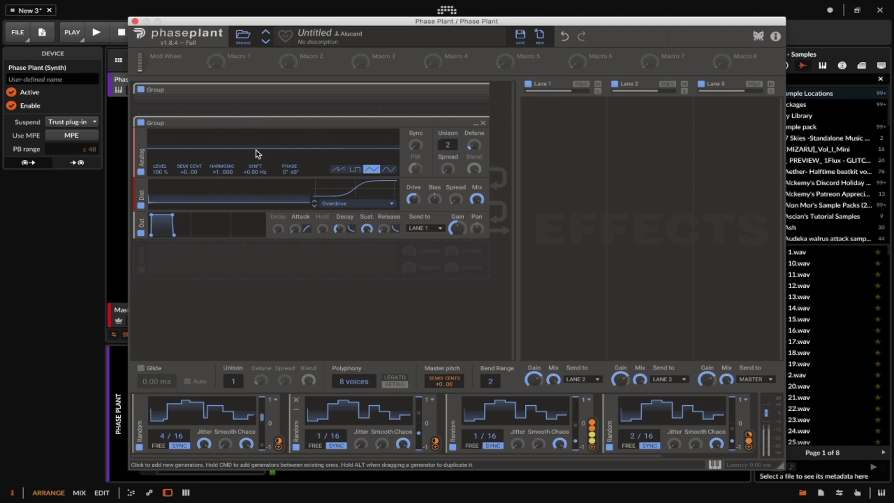
pyautogui.click(181, 261)
pyautogui.click(230, 302)
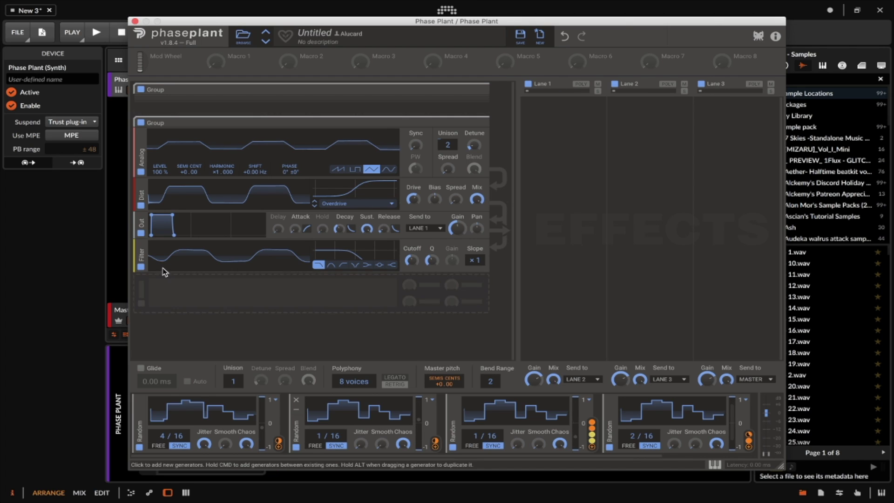
pyautogui.click(140, 246)
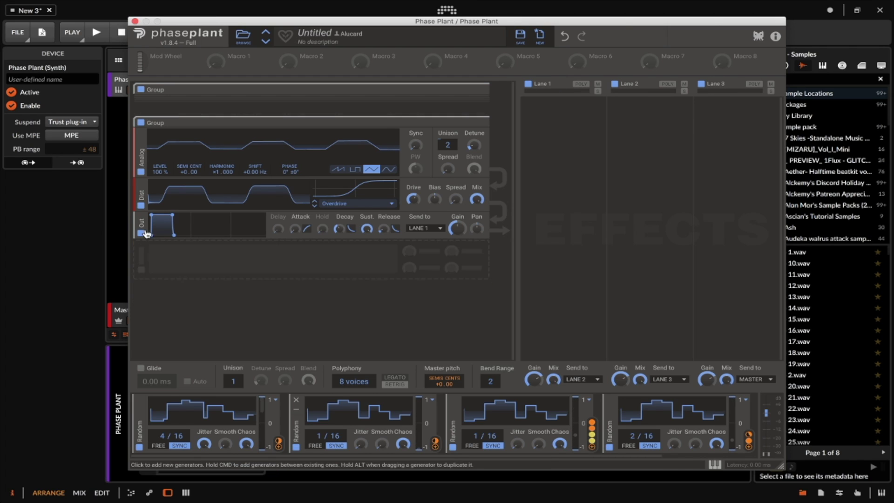
# Copy the first group's band-pass filter into the second group, between the analog oscillator and the distortion
pyautogui.click(475, 90)
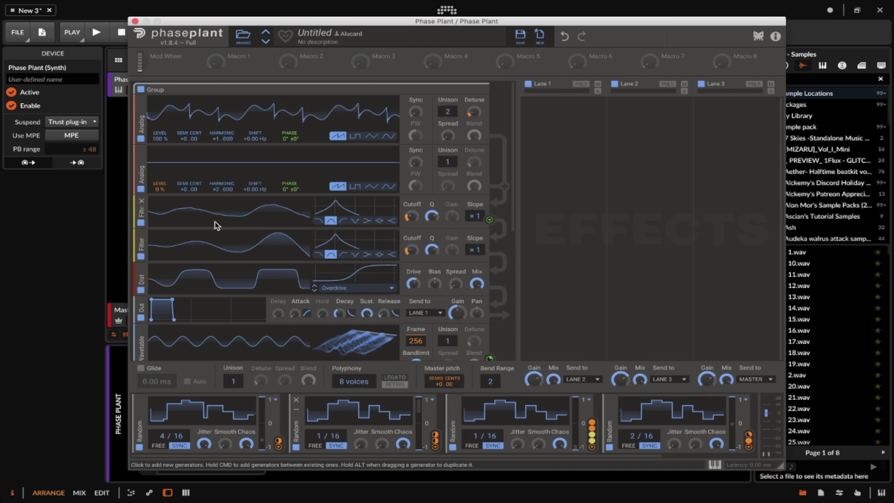
pyautogui.scroll(-3, 215, 222)
pyautogui.scroll(-2, 214, 222)
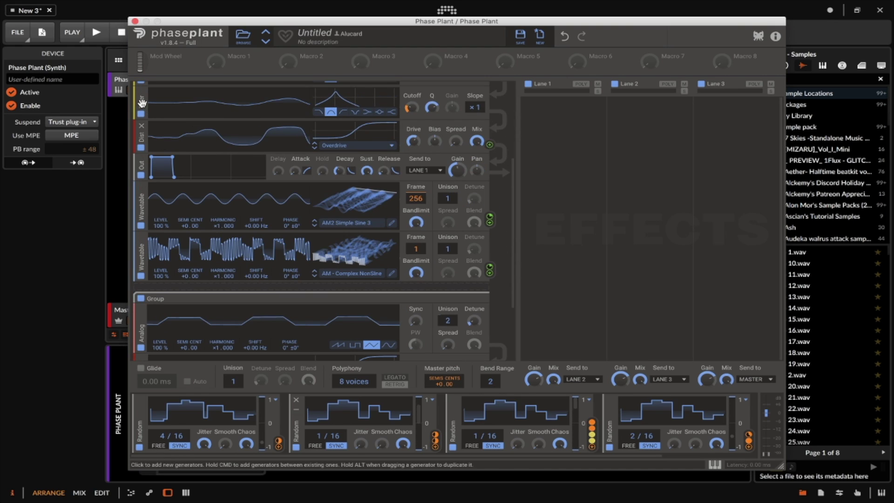
pyautogui.moveTo(142, 101); pyautogui.dragTo(163, 345)
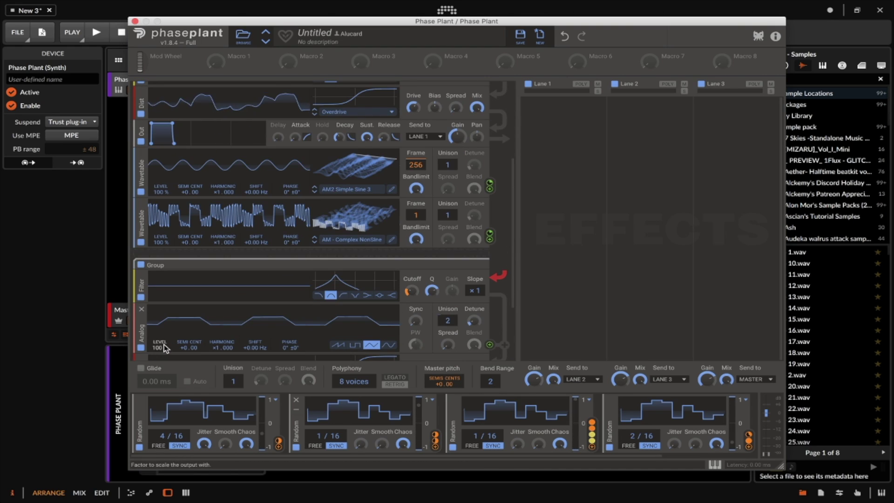
pyautogui.scroll(-1, 164, 346)
pyautogui.scroll(-3, 164, 345)
pyautogui.moveTo(142, 188); pyautogui.dragTo(144, 254)
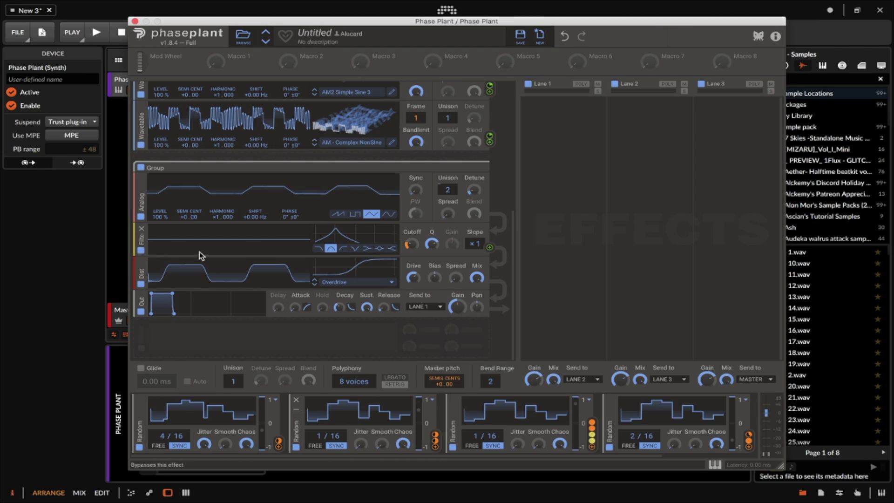
# Set the second group's filter to notch and modulate its Cutoff with the 2/16 Random modulator
pyautogui.click(355, 248)
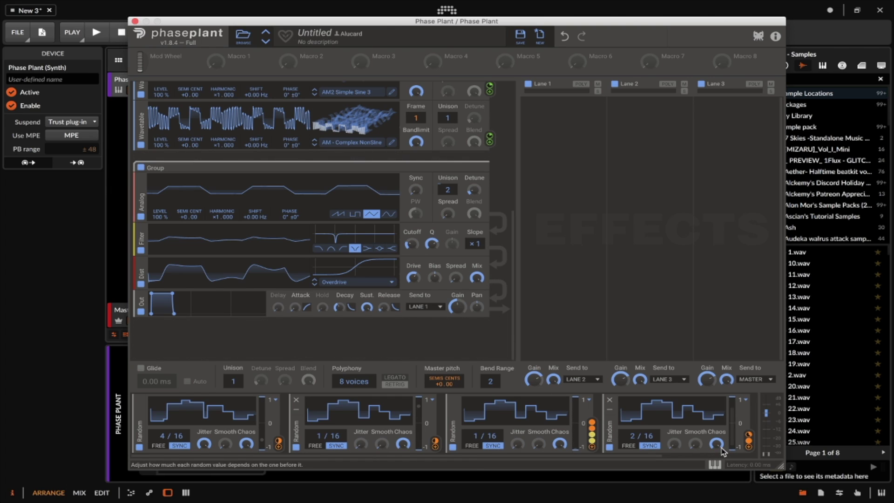
pyautogui.moveTo(748, 447); pyautogui.dragTo(412, 254)
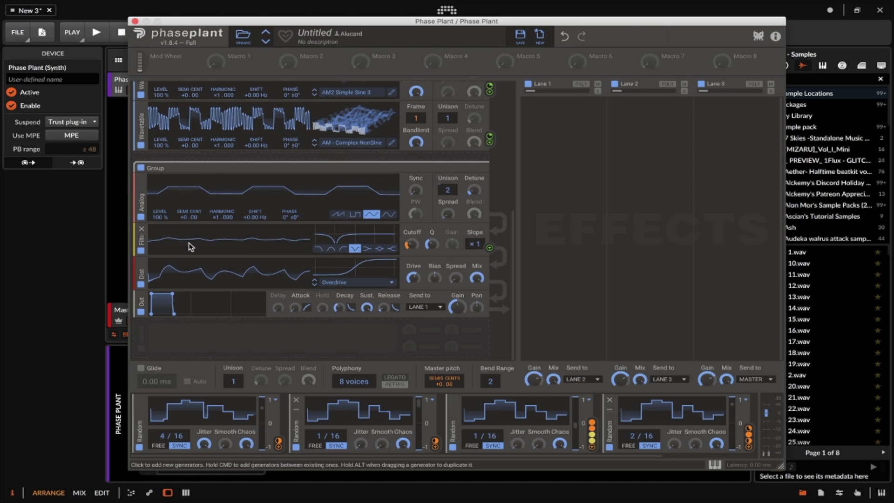
# Collapse both generator groups
pyautogui.scroll(3, 198, 226)
pyautogui.scroll(1, 198, 227)
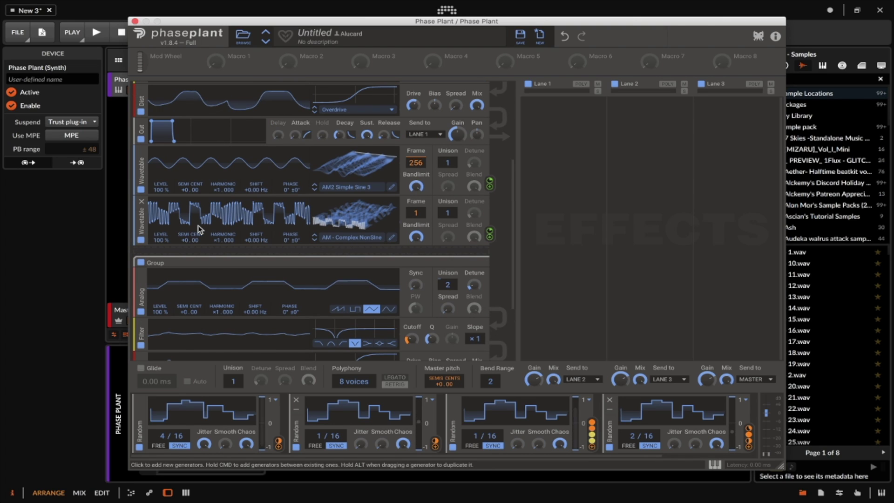
pyautogui.doubleClick(454, 263)
pyautogui.scroll(4, 471, 261)
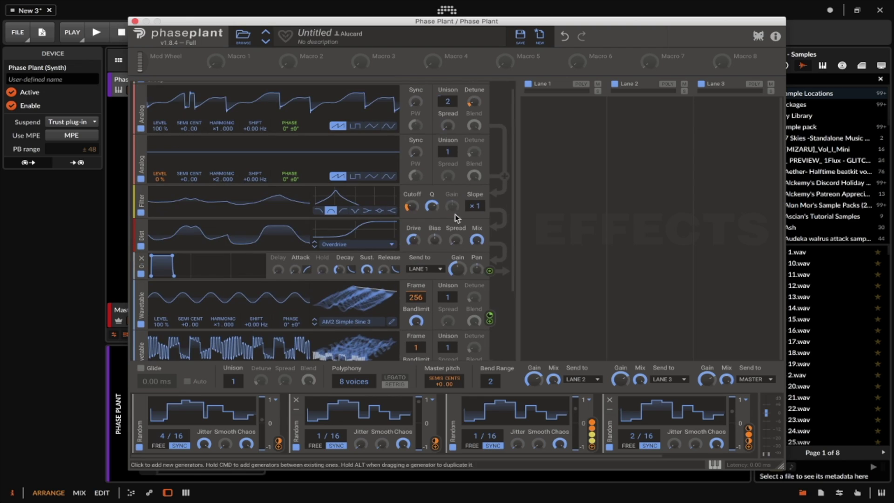
pyautogui.scroll(1, 449, 149)
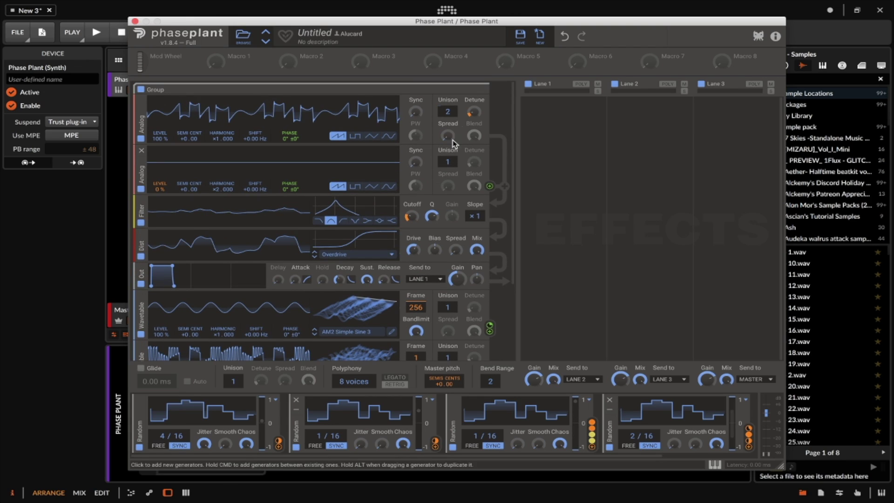
pyautogui.click(475, 91)
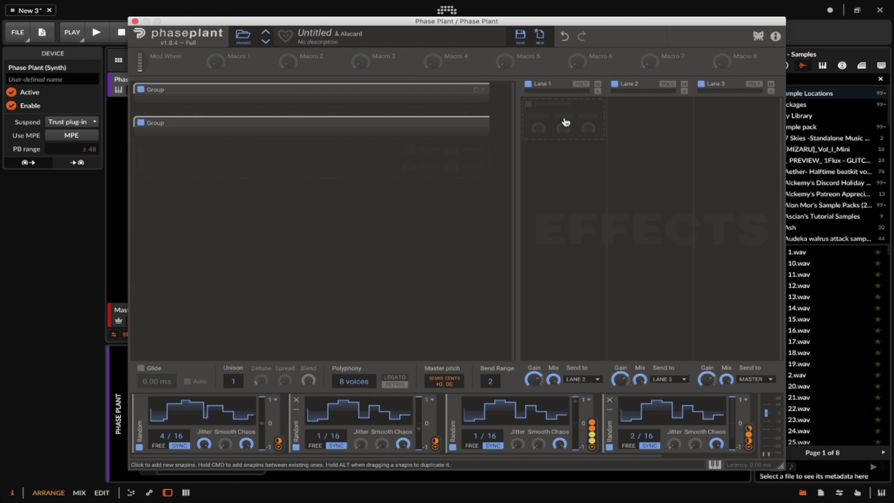
pyautogui.click(560, 123)
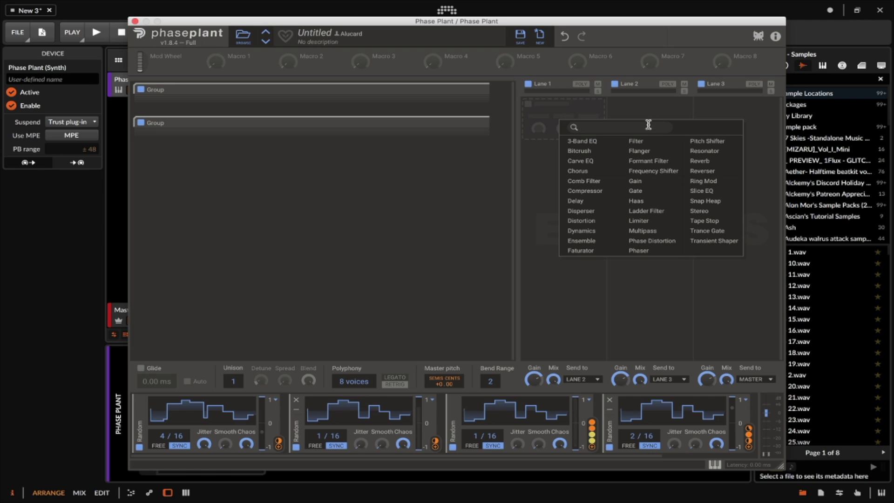
# Expand the second group and add a Wavetable oscillator below its output
pyautogui.click(468, 125)
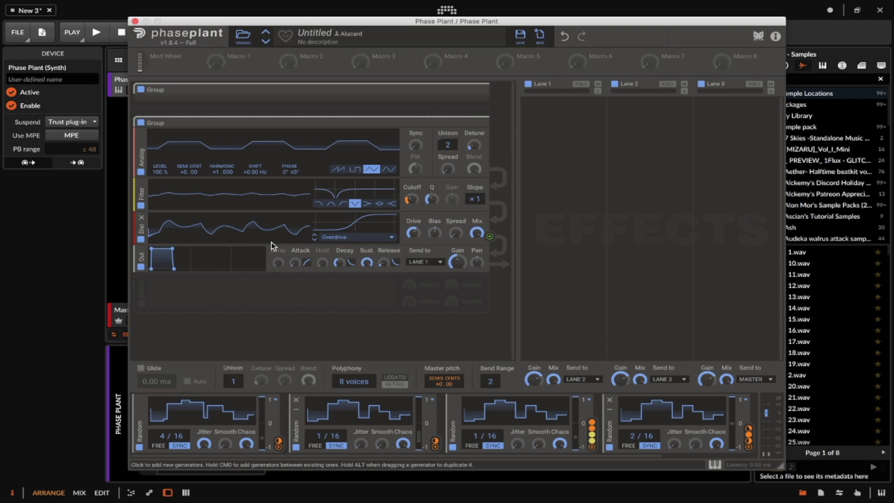
pyautogui.click(184, 292)
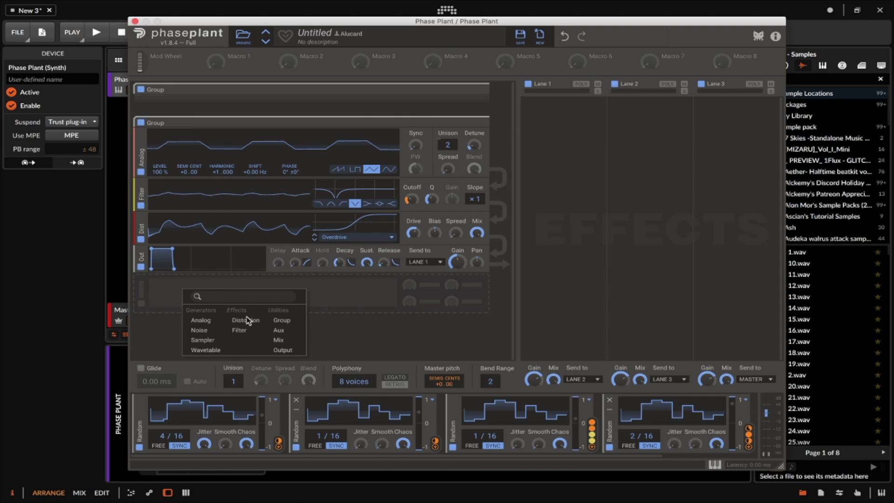
pyautogui.click(208, 350)
# Load the Bandlimited Impulse wavetable from the factory Sweeps folder and set its Frame to 233
pyautogui.click(368, 309)
pyautogui.scroll(-1, 471, 374)
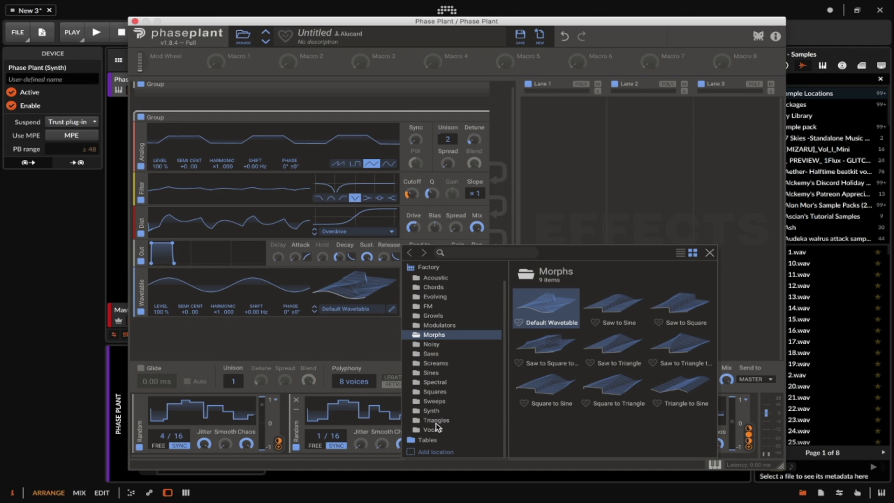
pyautogui.click(435, 401)
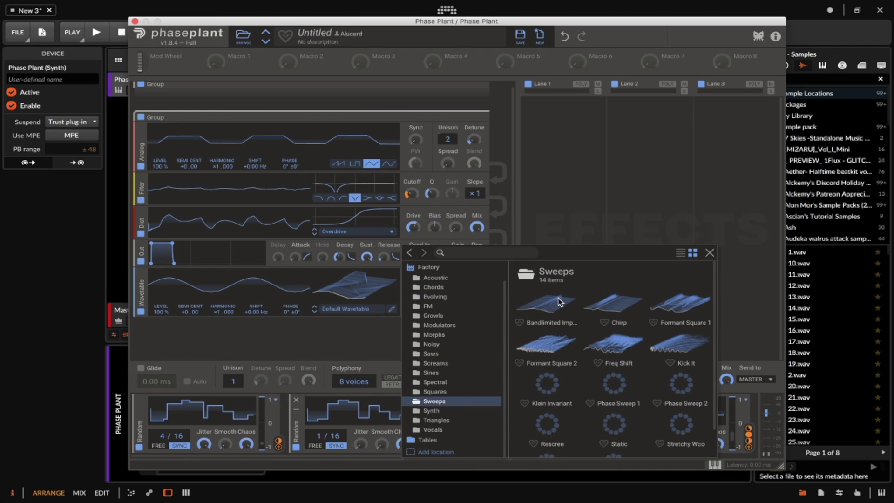
pyautogui.doubleClick(559, 302)
pyautogui.moveTo(416, 284); pyautogui.dragTo(416, 237)
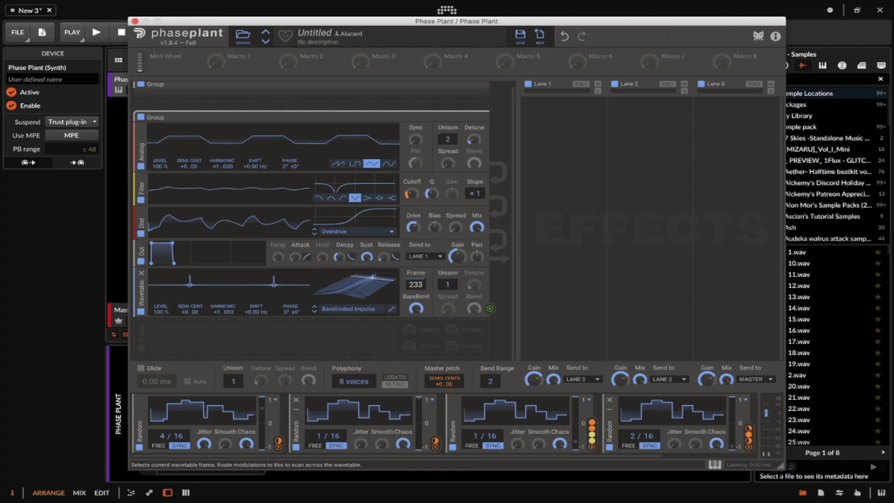
# Set the wavetable's Frame to 108 and modulate the second group's analog oscillator Phase with its output at 18%
pyautogui.moveTo(416, 285); pyautogui.dragTo(416, 295)
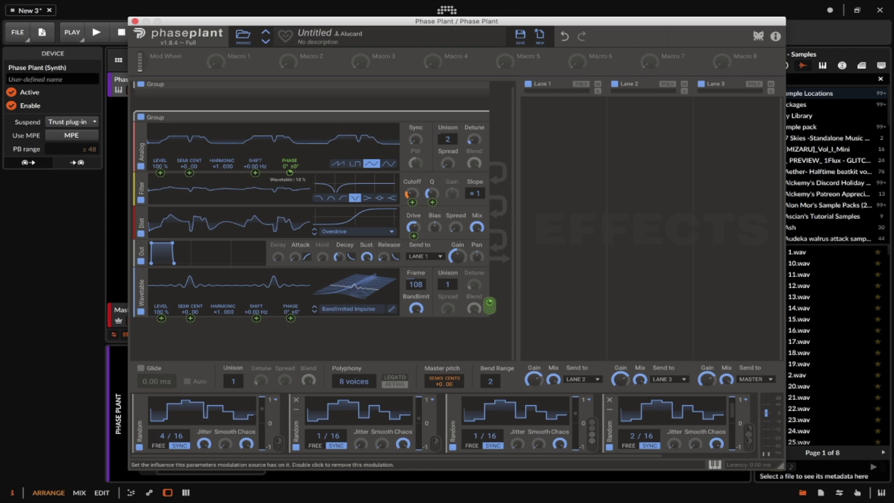
pyautogui.click(490, 306)
# Modulate the analog oscillator's phase modulation amount and the wavetable's Frame with the 4/16 Random modulator
pyautogui.click(279, 443)
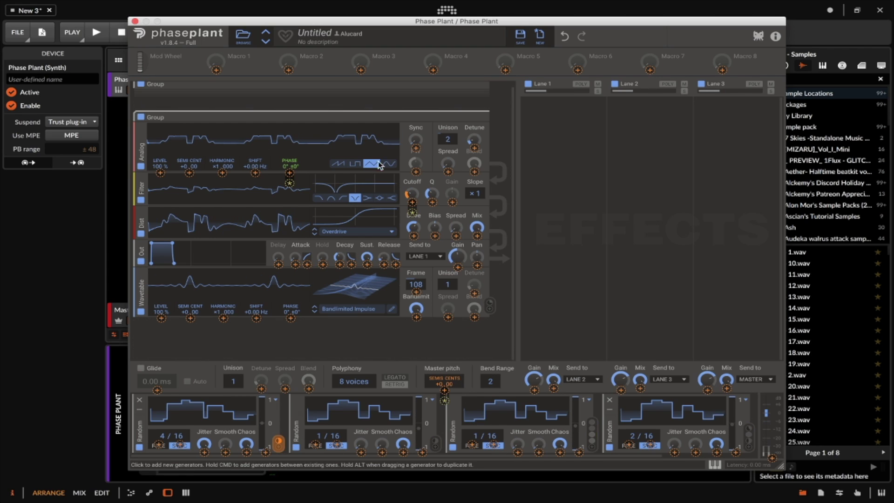
pyautogui.click(289, 181)
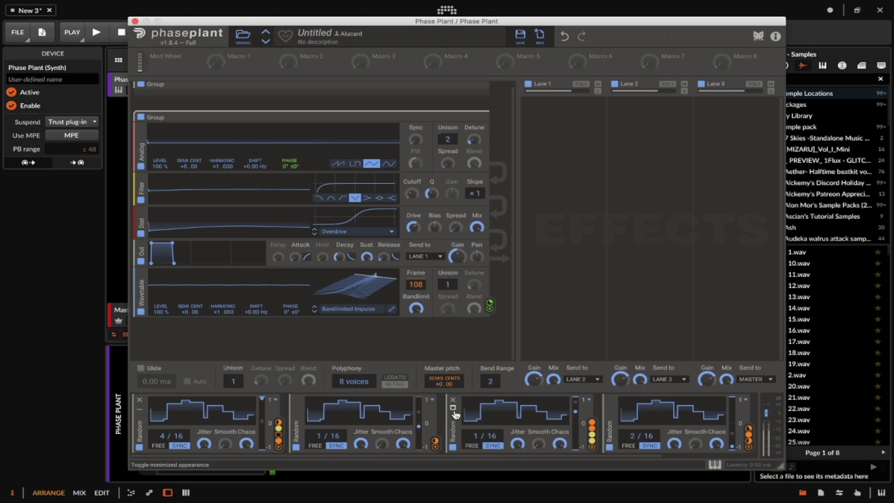
# Minimize both 1/16 Random modulators and collapse the second generator group
pyautogui.click(453, 400)
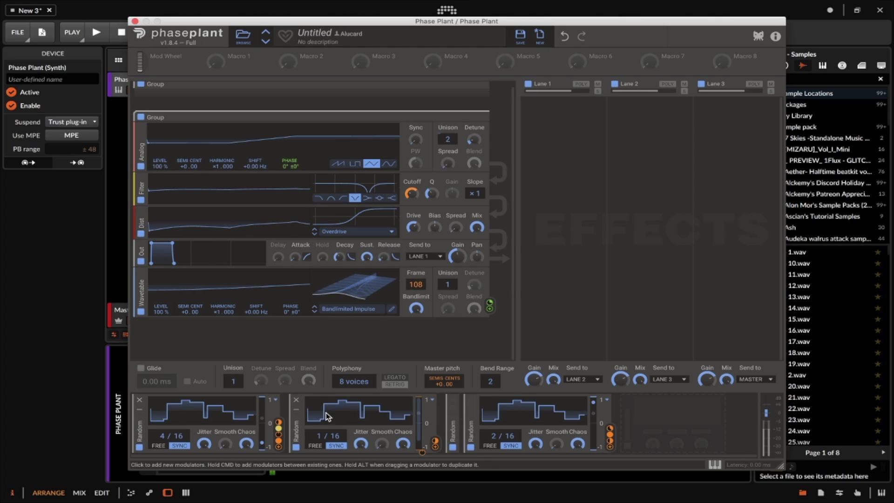
pyautogui.click(296, 410)
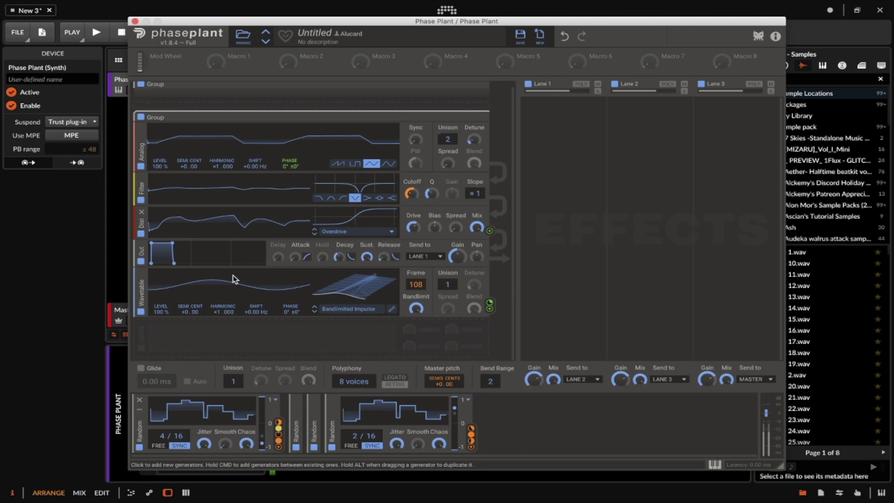
pyautogui.scroll(1, 298, 230)
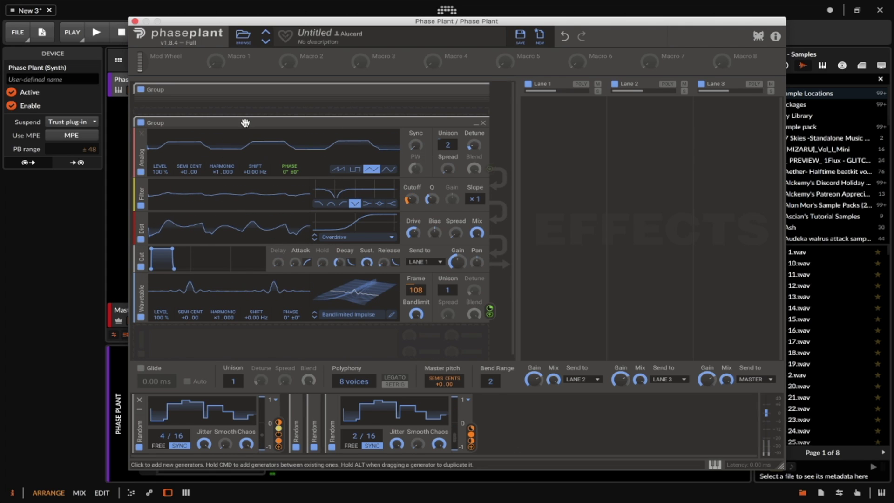
pyautogui.click(388, 122)
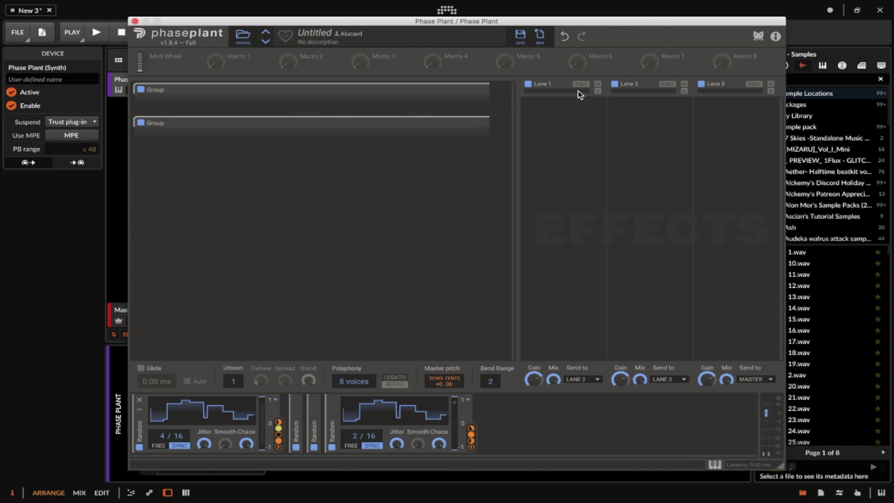
# Add a Filter and a Distortion effect to Lane 1
pyautogui.click(570, 108)
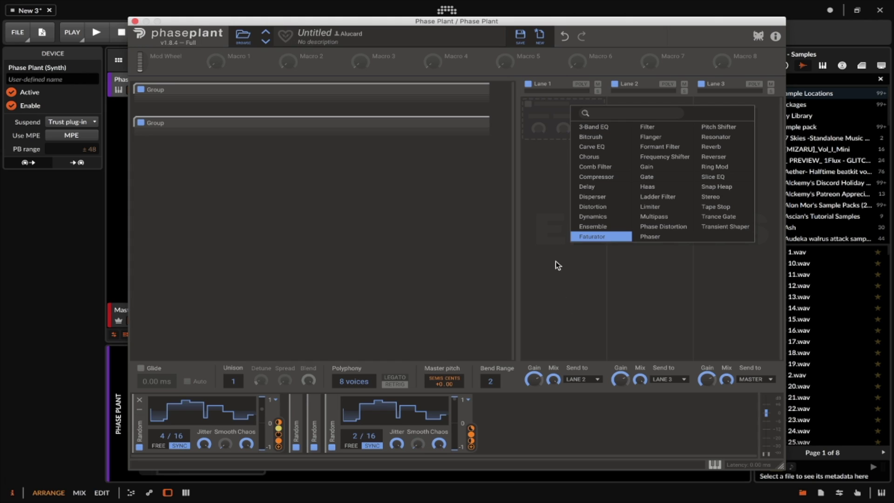
pyautogui.click(647, 127)
pyautogui.click(575, 144)
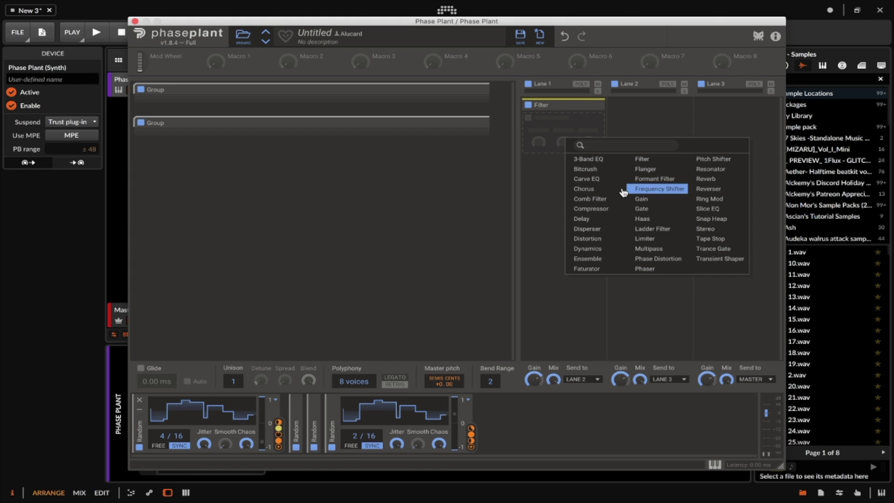
pyautogui.click(595, 239)
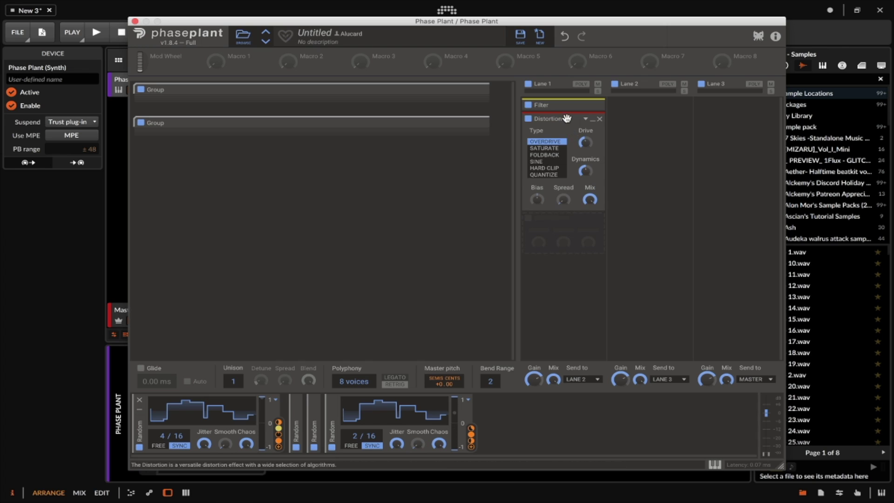
# Set the Lane 1 Distortion's Drive to +3.48 dB, then minimize the effect and place it above the Filter
pyautogui.moveTo(566, 117); pyautogui.dragTo(566, 96)
pyautogui.moveTo(591, 142); pyautogui.dragTo(590, 149)
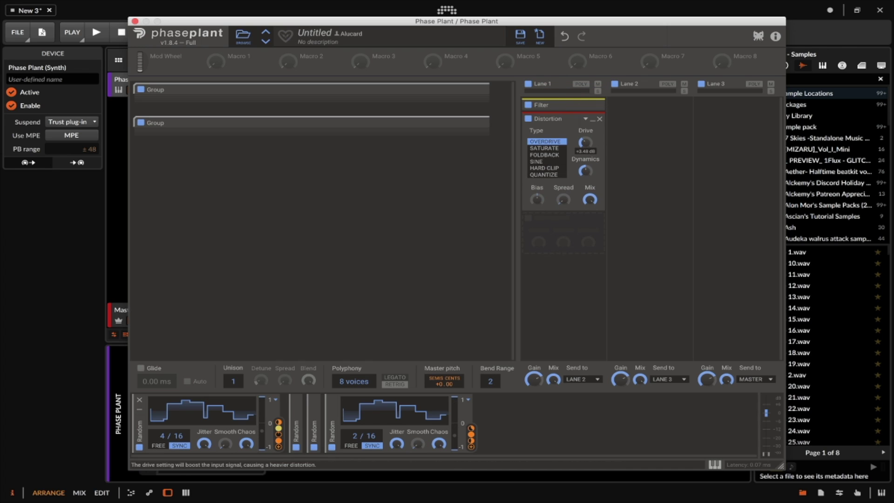
pyautogui.click(592, 119)
pyautogui.moveTo(574, 106); pyautogui.dragTo(575, 145)
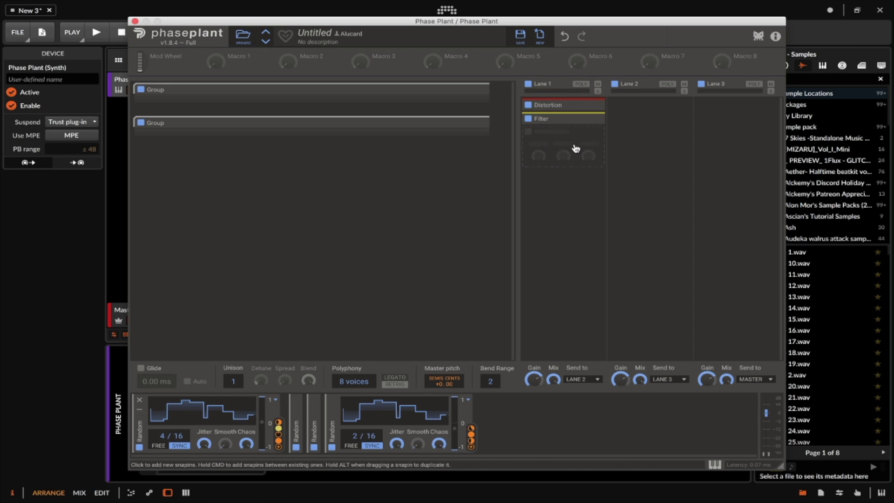
# Set the Lane 1 Filter to notch and modulate its Cutoff with the second 1/16 Random modulator
pyautogui.click(593, 119)
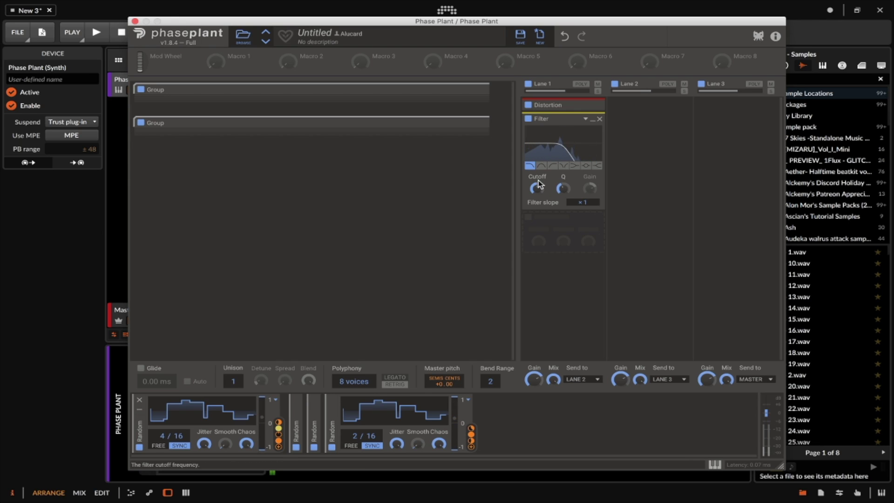
pyautogui.click(563, 166)
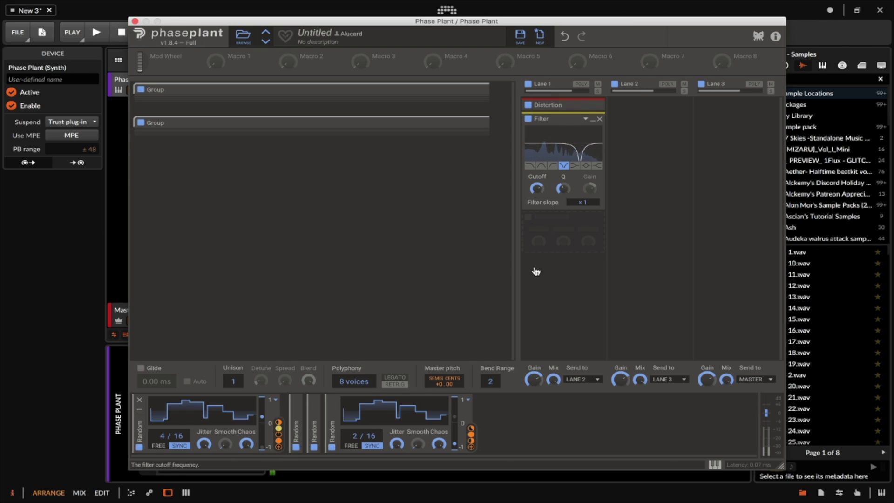
pyautogui.click(315, 412)
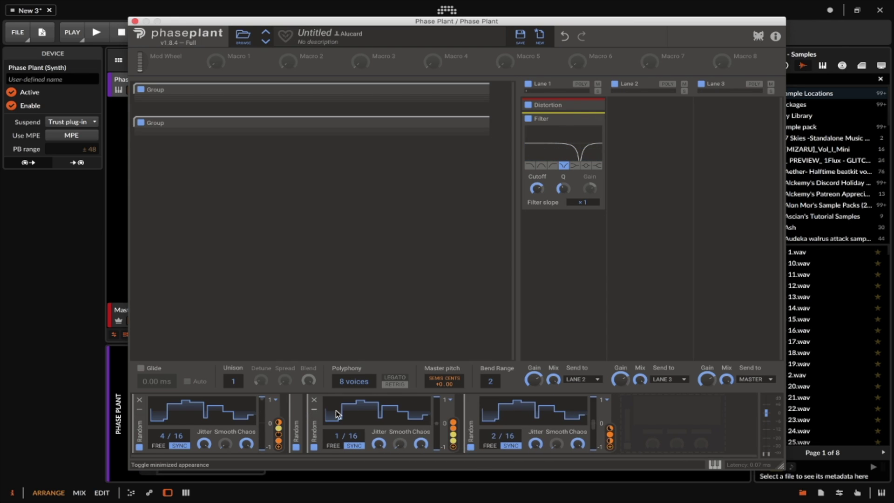
pyautogui.moveTo(453, 430); pyautogui.dragTo(538, 198)
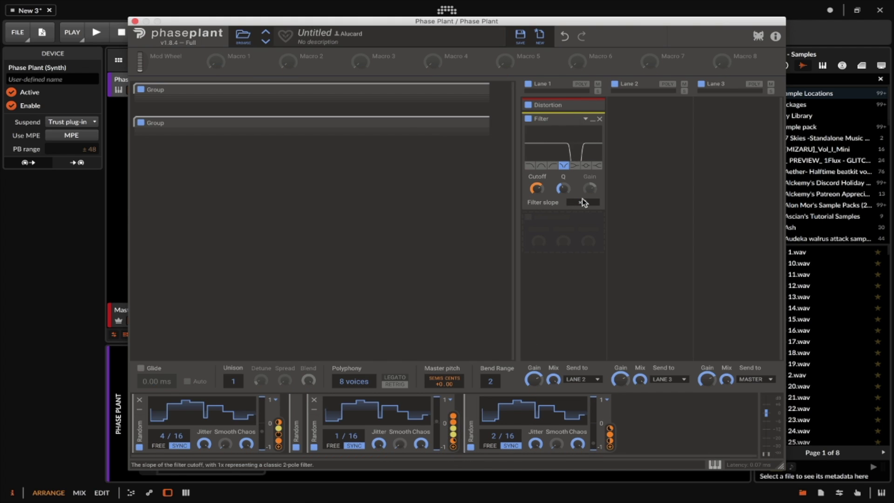
# Set the Lane 1 Filter's slope to ×6, modulate its Q with the 2/16 Random modulator, and minimize it
pyautogui.moveTo(607, 450); pyautogui.dragTo(564, 198)
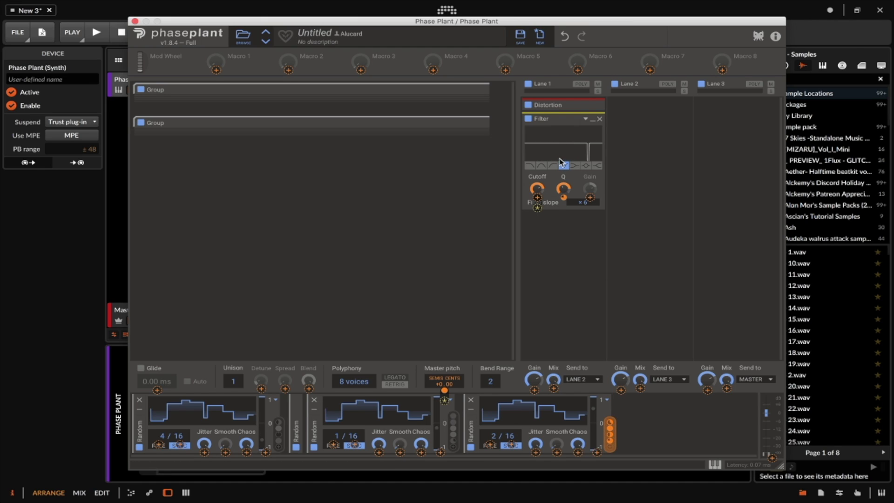
pyautogui.click(555, 249)
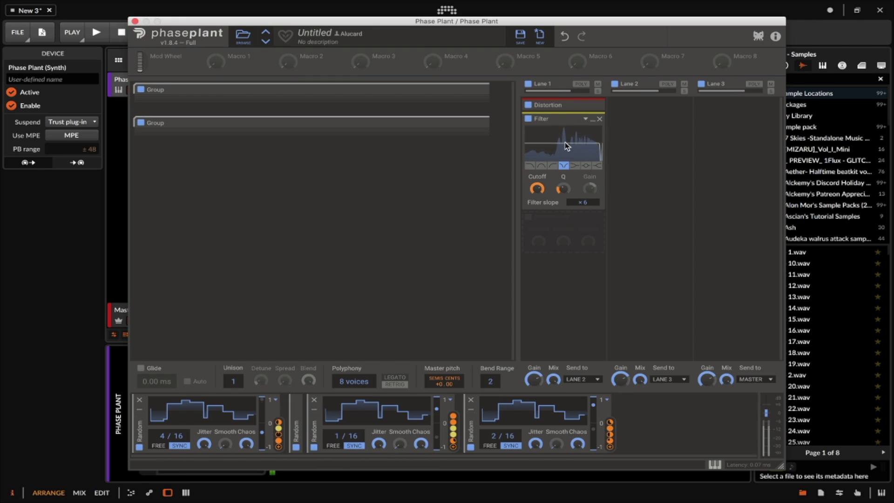
pyautogui.click(592, 120)
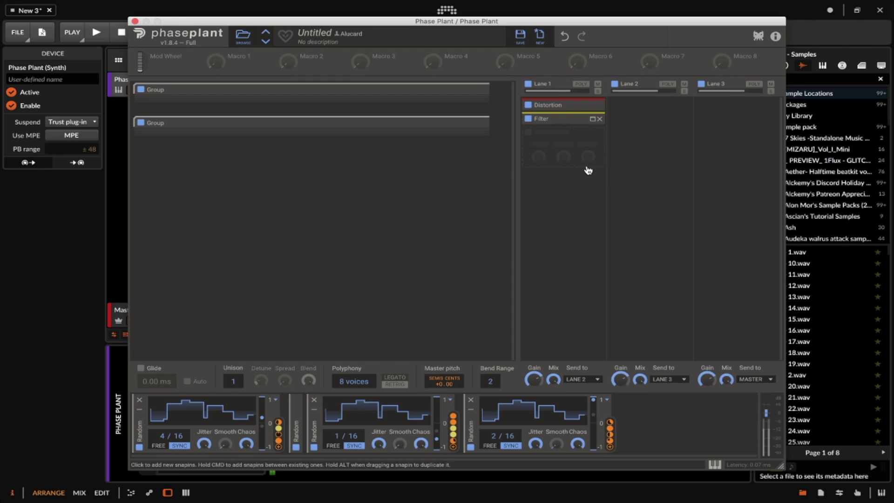
# Add a Disperser below the Filter in Lane 1 and modulate its frequency with the first 1/16 Random modulator
pyautogui.click(549, 153)
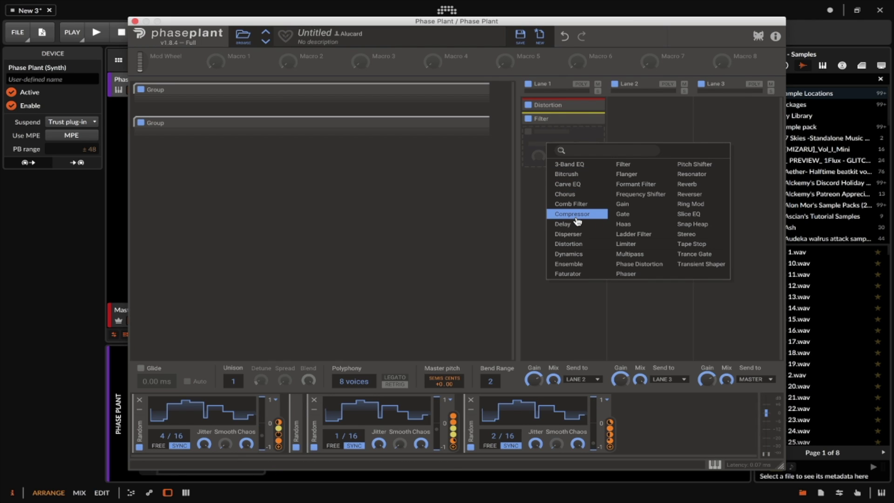
pyautogui.click(569, 234)
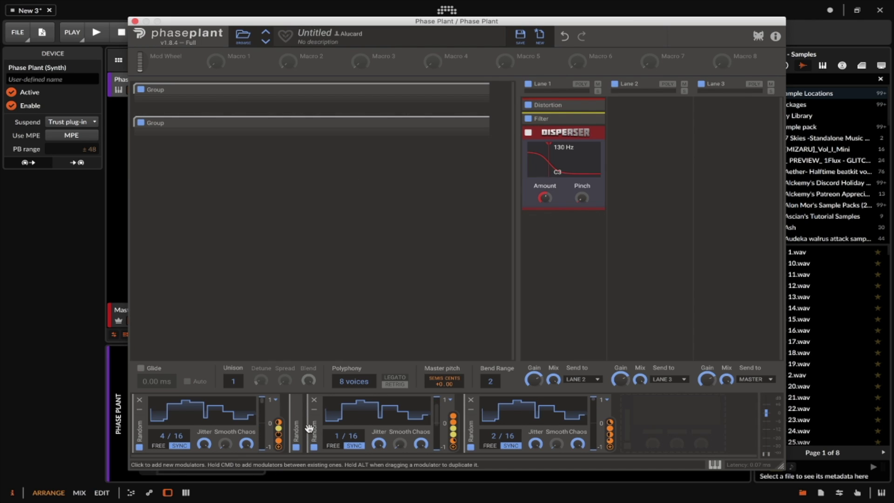
pyautogui.click(296, 408)
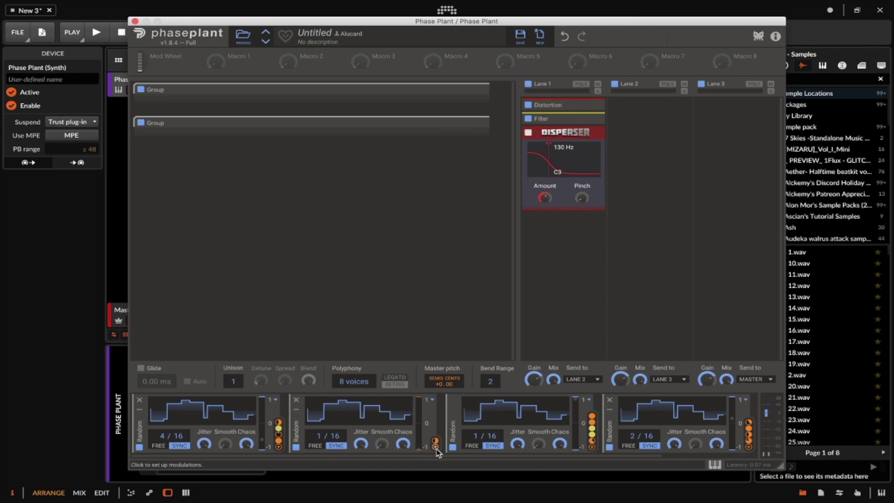
pyautogui.click(436, 448)
pyautogui.click(564, 180)
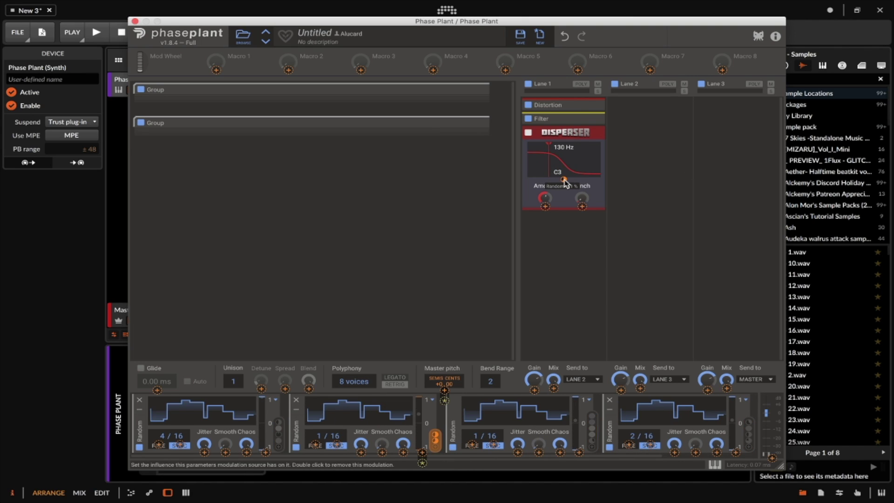
pyautogui.click(565, 236)
# Set the Disperser's Amount to 18 and minimize the effect
pyautogui.moveTo(545, 198); pyautogui.dragTo(545, 204)
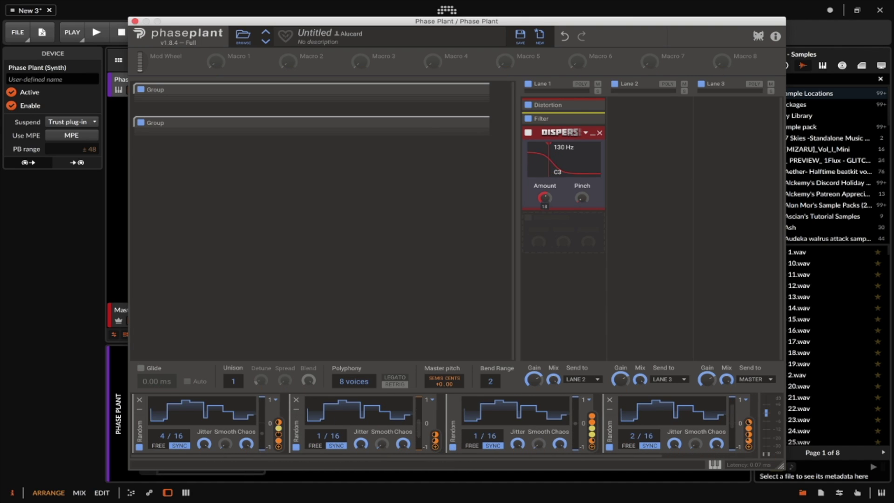
pyautogui.click(562, 236)
pyautogui.click(590, 136)
pyautogui.click(593, 134)
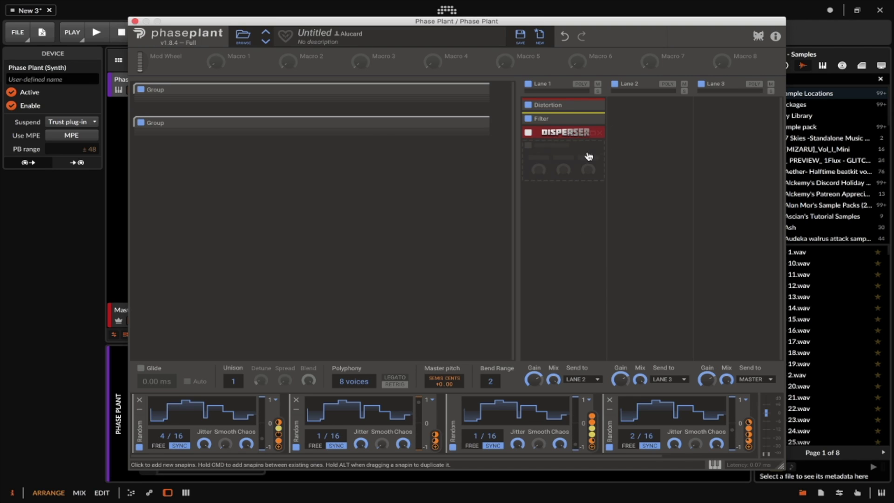
# Add a Chorus below the Disperser and modulate its Mix by -65% with a new duplicate of the 1/16 Random modulator
pyautogui.click(552, 151)
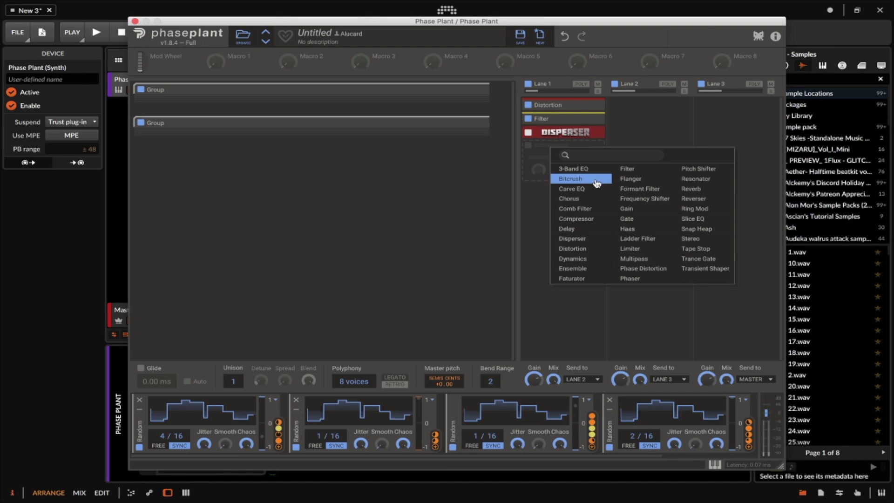
pyautogui.click(589, 201)
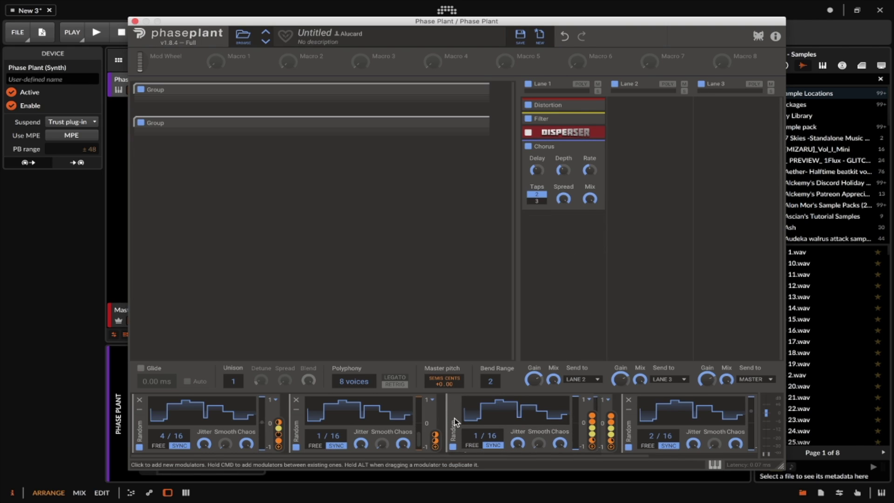
pyautogui.moveTo(592, 446); pyautogui.dragTo(589, 199)
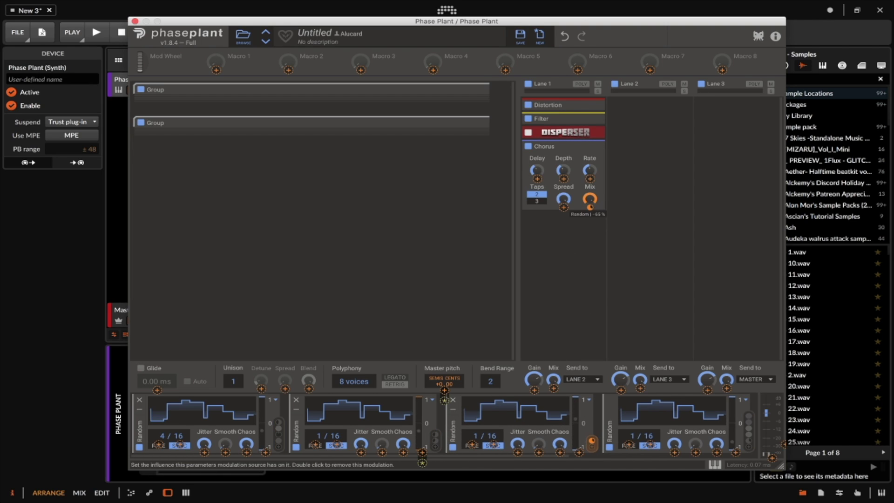
pyautogui.click(423, 449)
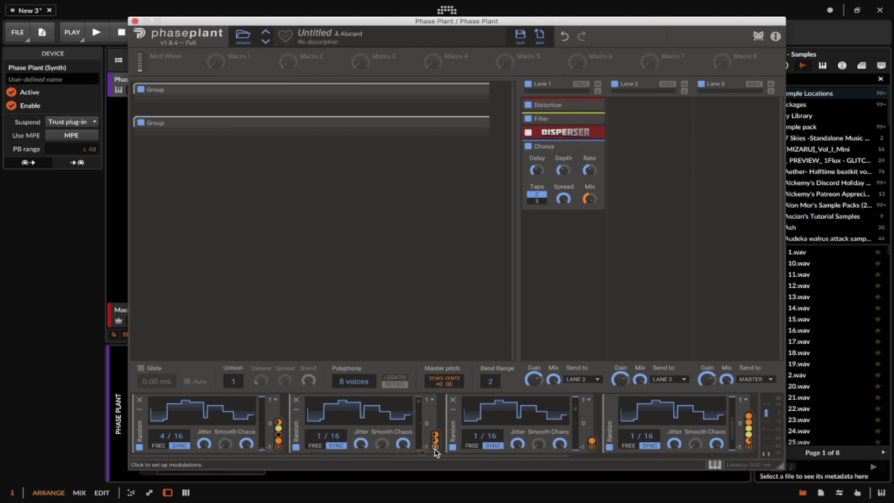
# Modulate the Chorus Delay by 39% with the first 1/16 Random modulator
pyautogui.click(434, 448)
pyautogui.click(537, 179)
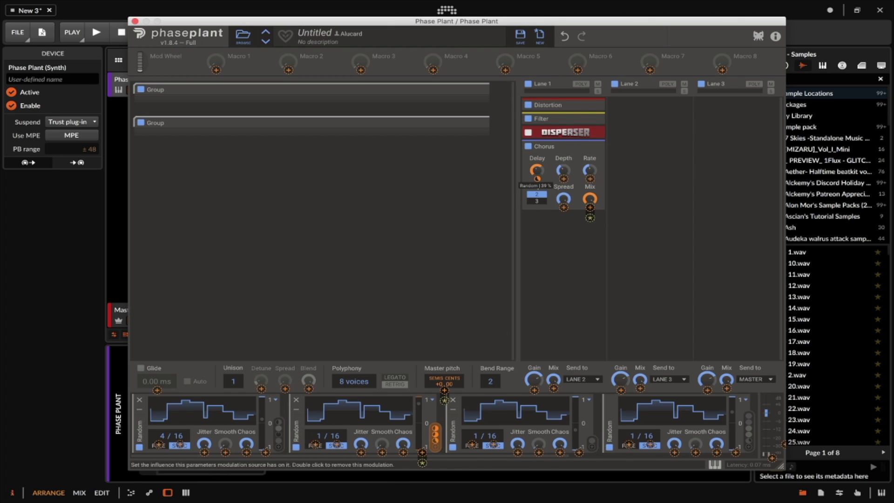
pyautogui.click(573, 267)
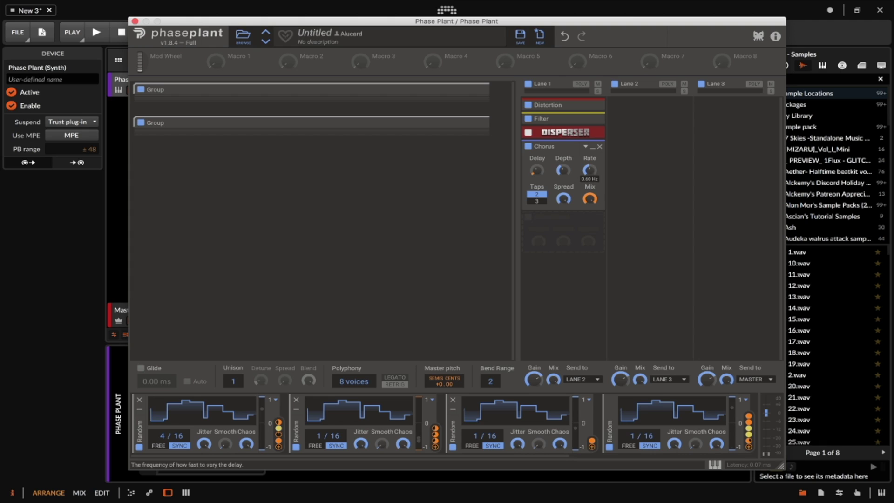
# Lower the Chorus Spread to its minimum, modulate it with the first 1/16 Random modulator, and minimize the Chorus
pyautogui.moveTo(564, 198); pyautogui.dragTo(566, 265)
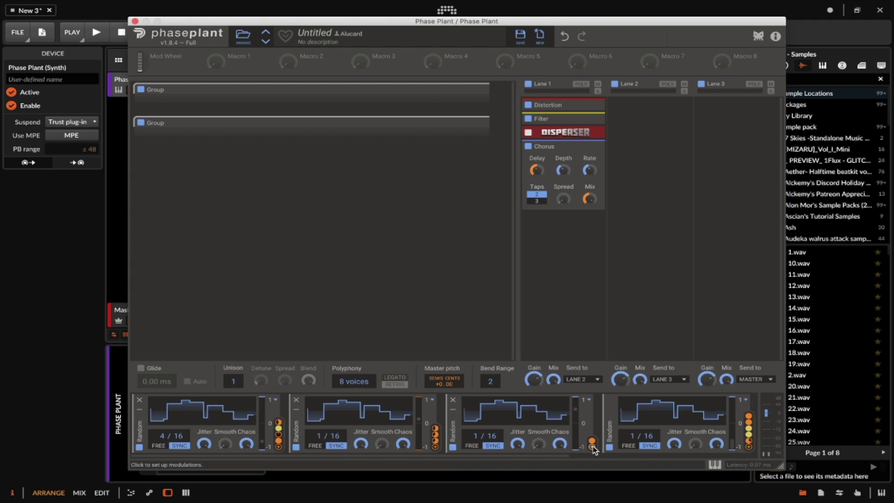
pyautogui.click(592, 446)
pyautogui.click(625, 342)
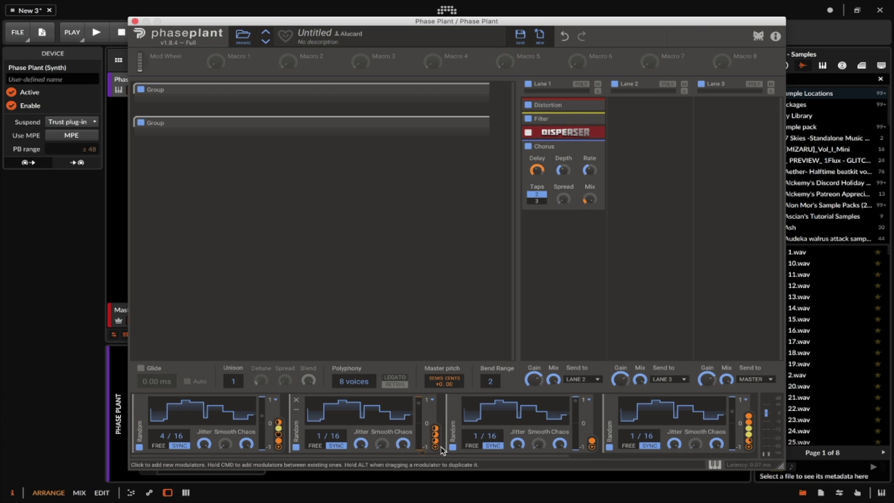
pyautogui.click(434, 435)
pyautogui.click(563, 222)
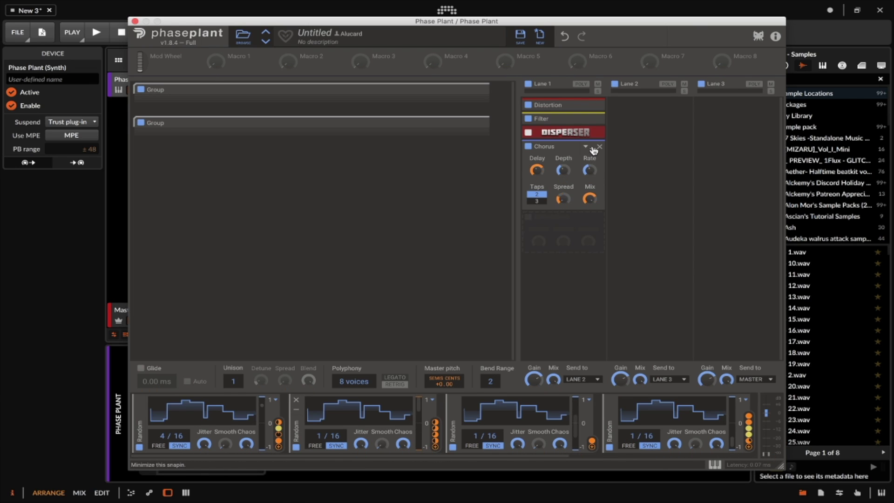
pyautogui.click(591, 147)
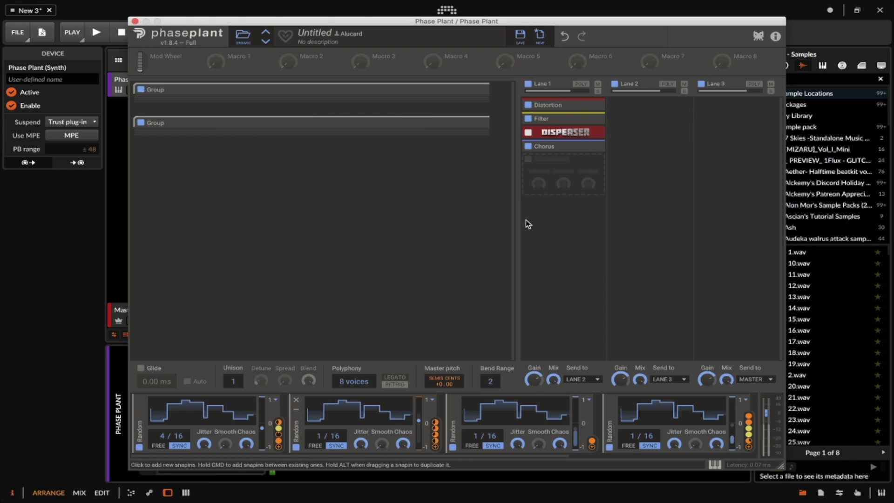
# Add a Delay below the Chorus in Lane 1 and set its time to 22.1 ms
pyautogui.click(537, 166)
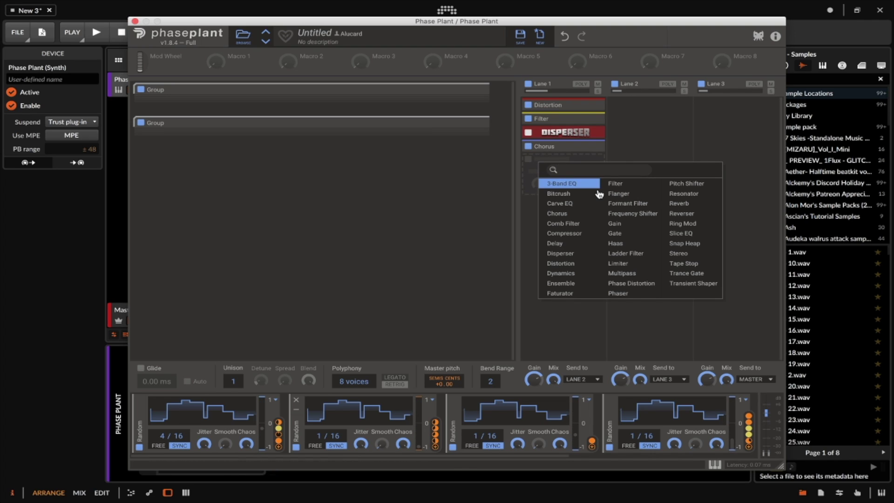
pyautogui.click(554, 243)
pyautogui.moveTo(562, 177); pyautogui.dragTo(562, 214)
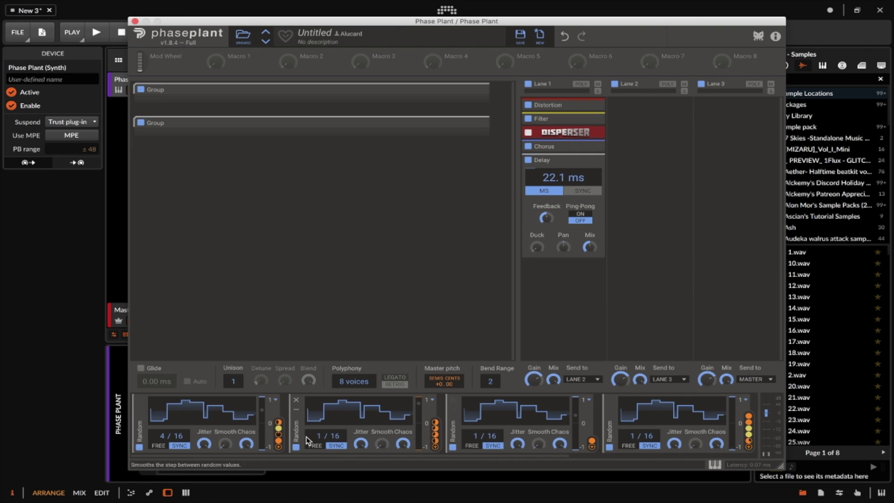
# Minimize the 4/16 Random and the third 1/16 Random modulator, and modulate the Delay Mix with the 2/16 Random
pyautogui.click(142, 412)
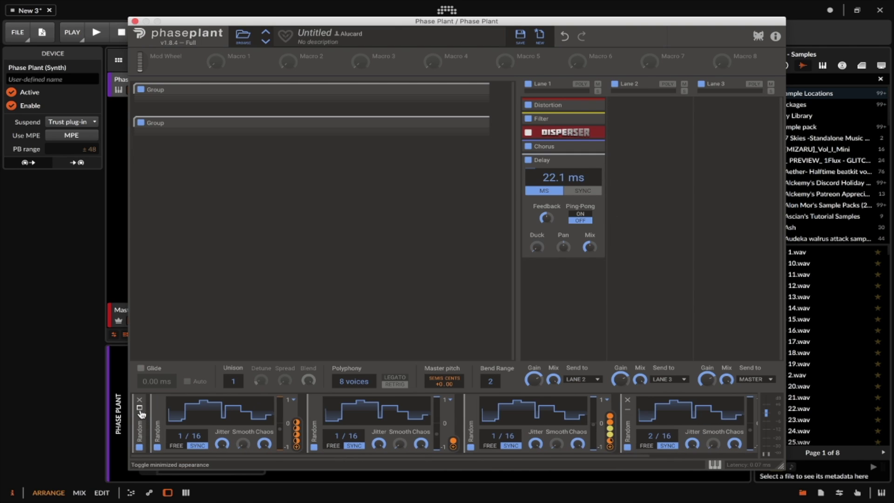
pyautogui.click(471, 409)
pyautogui.click(627, 447)
pyautogui.moveTo(590, 256); pyautogui.dragTo(592, 259)
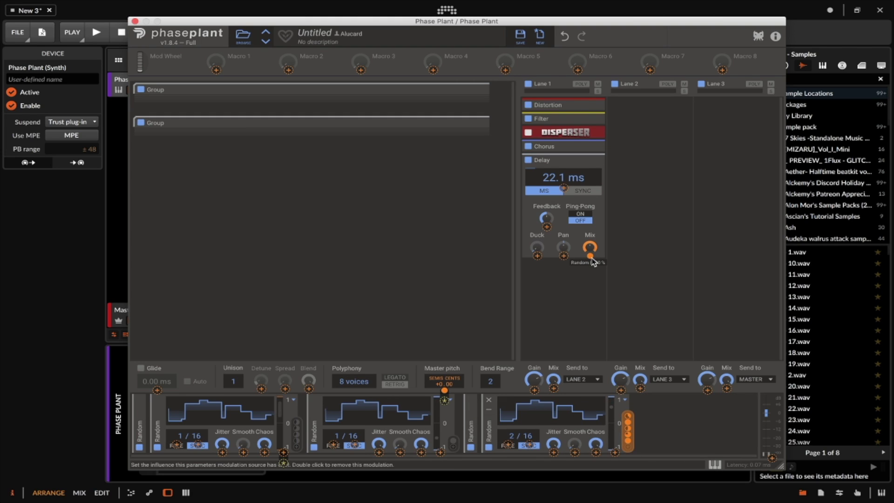
# Modulate the Delay Feedback with the second 1/16 Random and the delay time with the first 1/16 Random
pyautogui.click(453, 444)
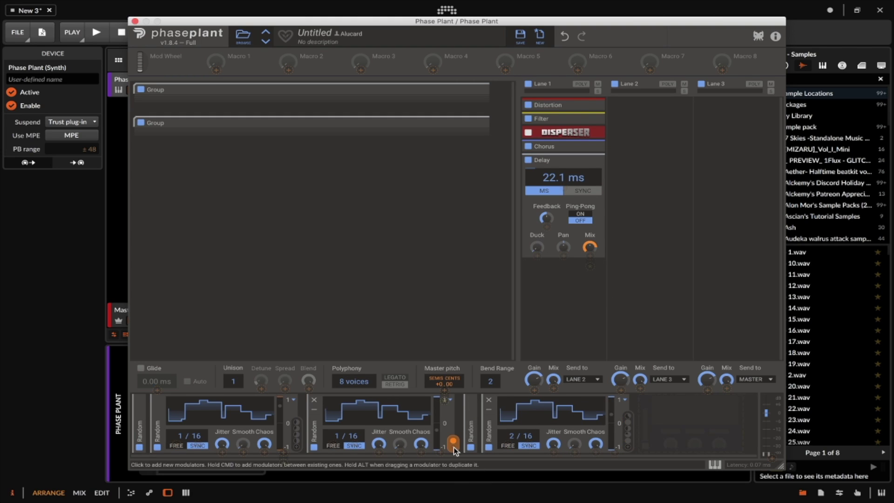
pyautogui.click(546, 227)
pyautogui.click(285, 453)
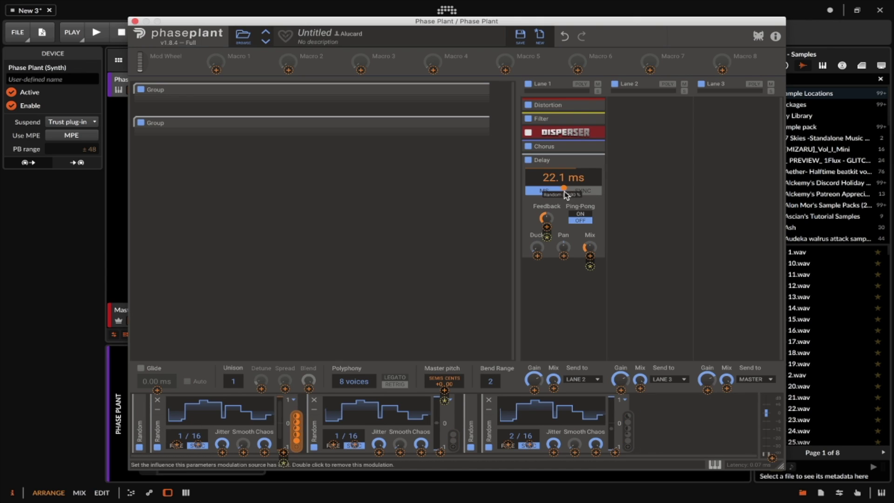
# Duplicate the Delay, set the upper copy to 12.3 ms with low Feedback, and keep both copies minimized
pyautogui.doubleClick(567, 161)
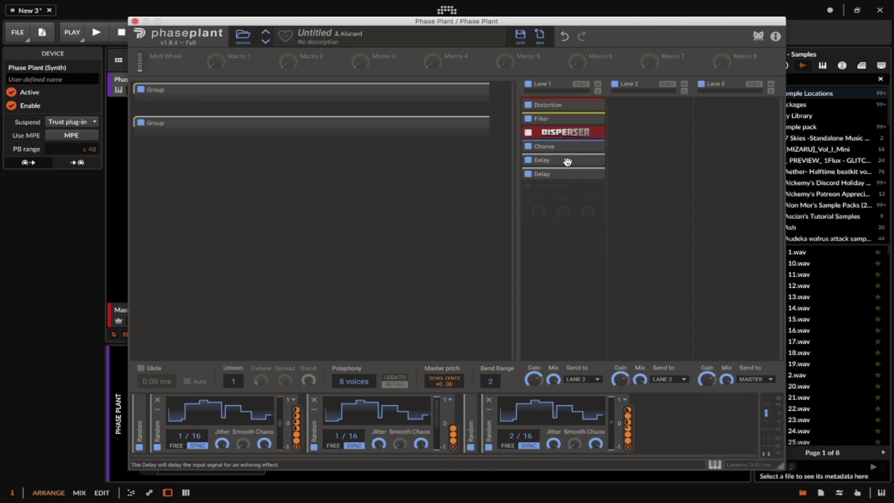
pyautogui.doubleClick(567, 160)
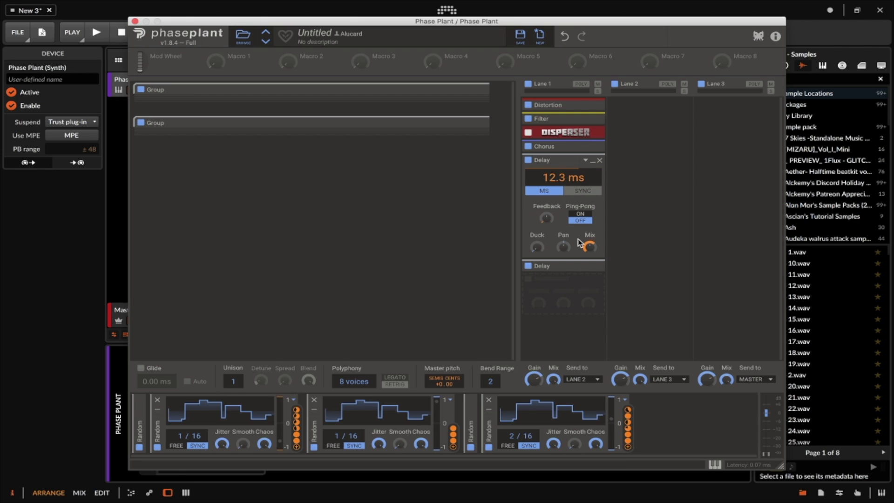
pyautogui.click(592, 161)
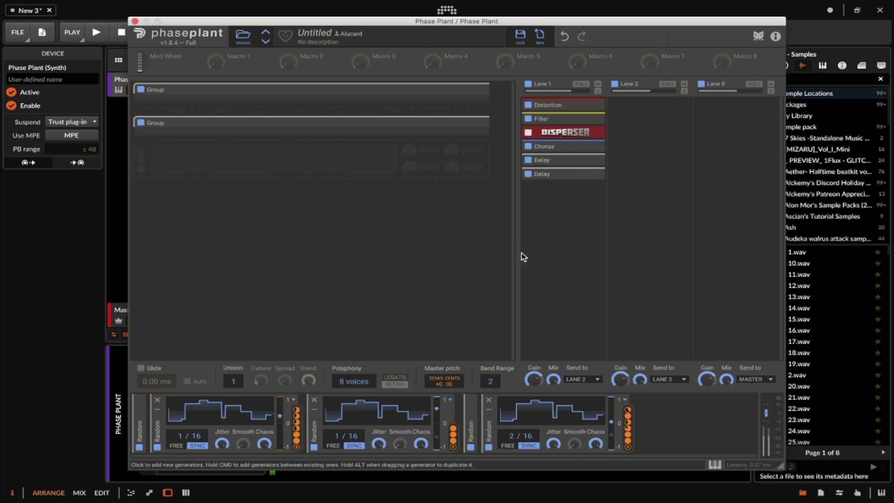
# Add a Limiter to Lane 3 and duplicate the Lane 1 Filter between the two Delays, leaving the copy minimized
pyautogui.click(725, 118)
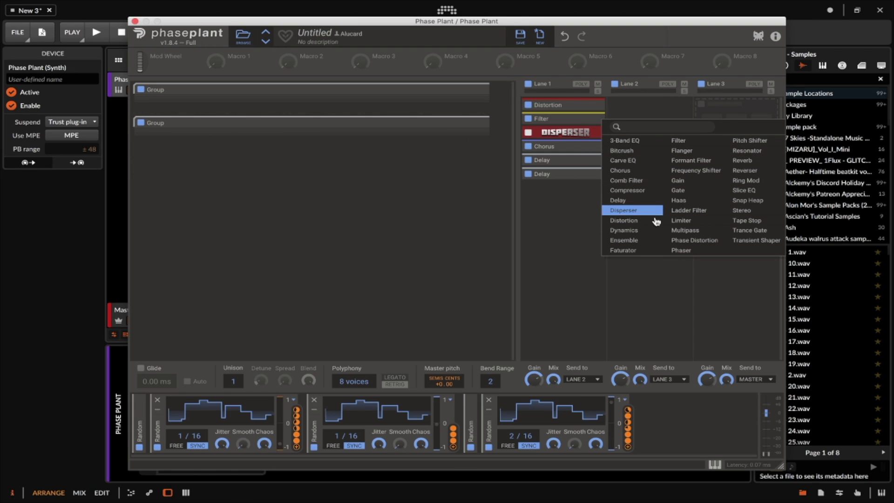
pyautogui.click(683, 220)
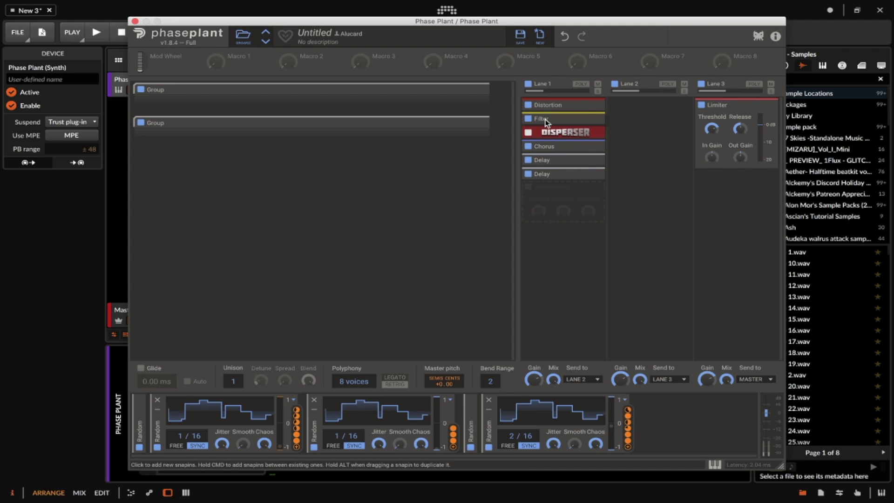
pyautogui.moveTo(545, 119); pyautogui.dragTo(567, 176)
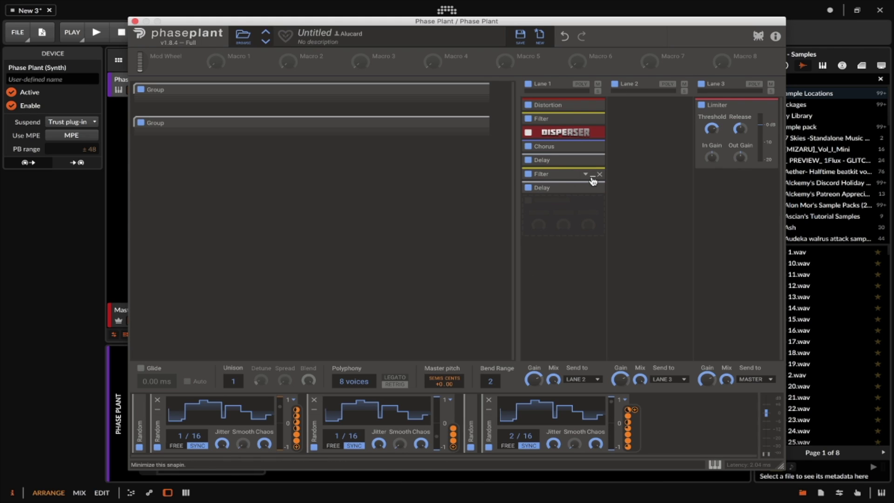
pyautogui.click(592, 176)
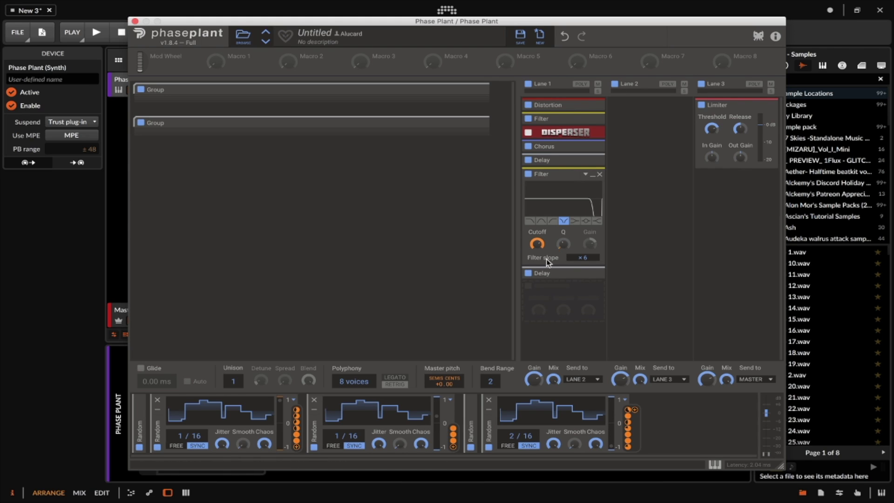
pyautogui.click(592, 179)
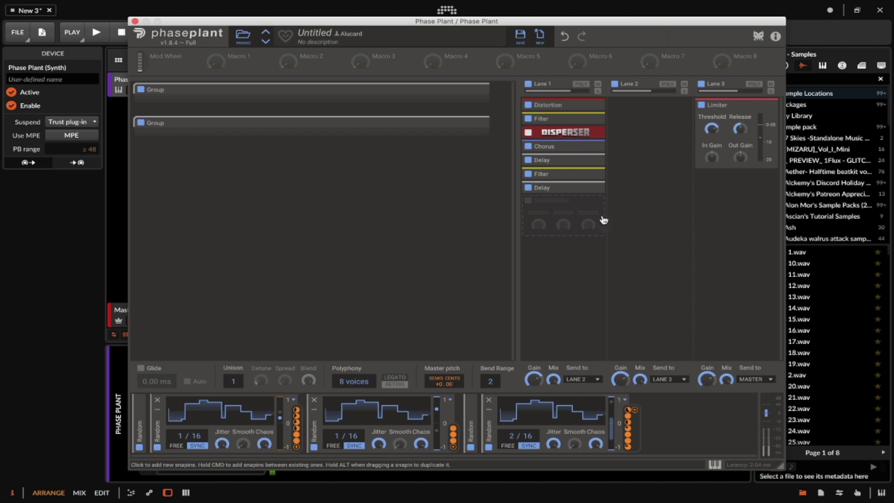
# Add a 3-Band EQ at the start of Lane 1, raise its Low gain to about 3.29 dB, and minimize it
pyautogui.click(565, 213)
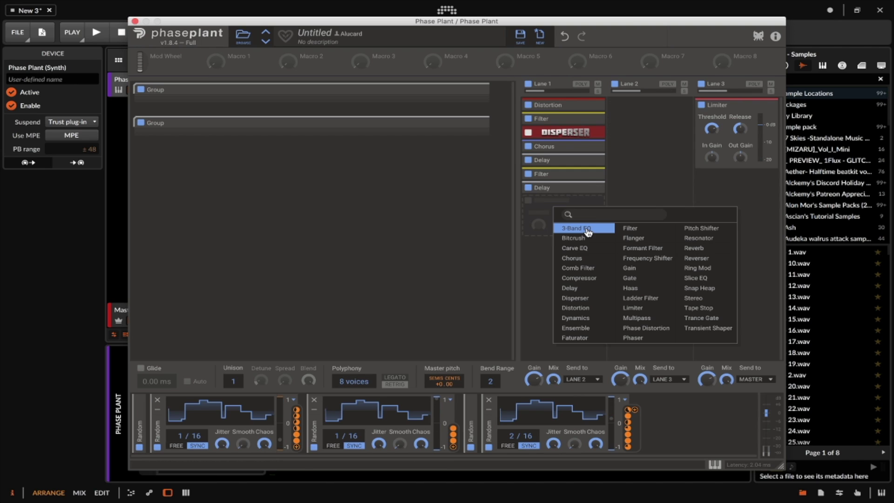
pyautogui.click(573, 229)
pyautogui.moveTo(564, 204); pyautogui.dragTo(558, 105)
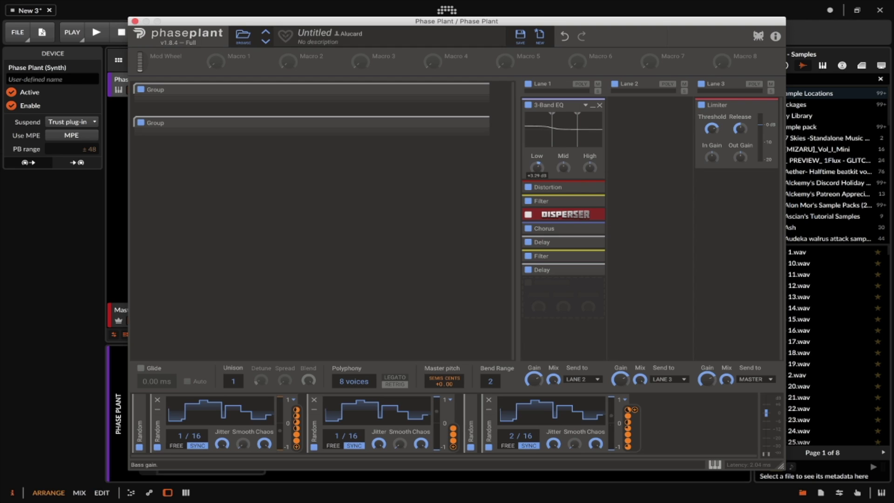
pyautogui.click(593, 106)
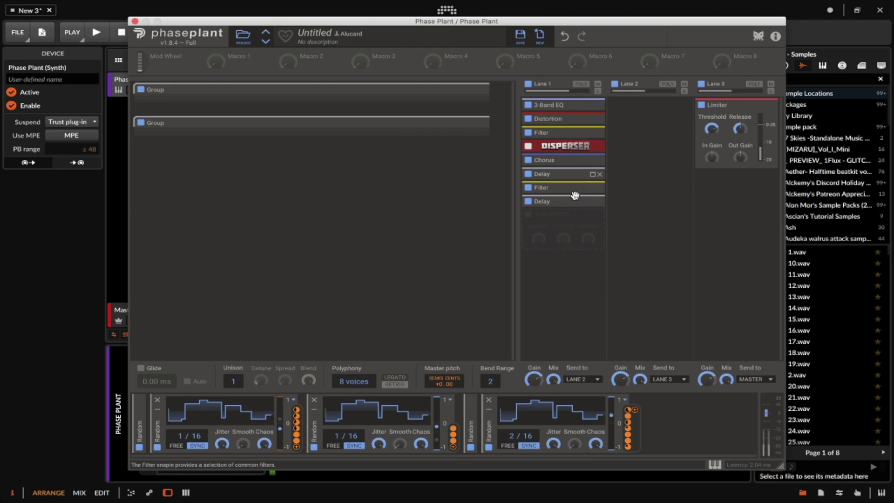
# Add a Multipass at the end of Lane 1 and load the user preset "your worst nightmare" into it
pyautogui.click(544, 223)
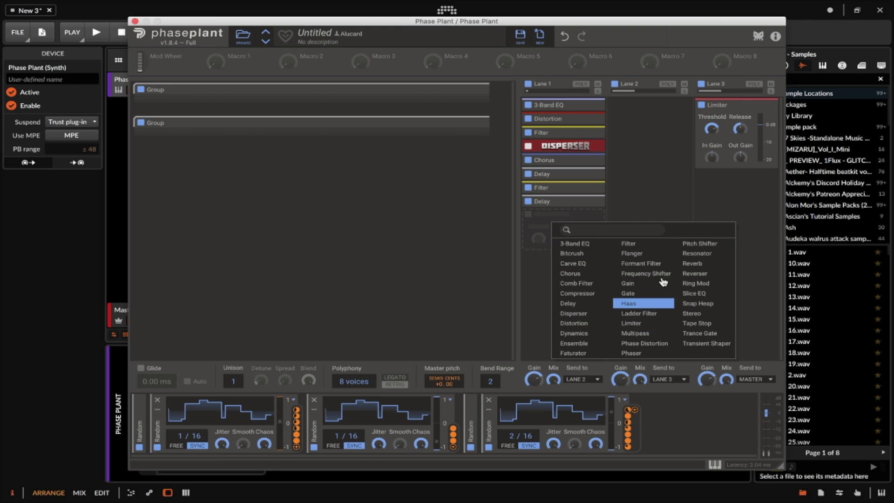
pyautogui.click(640, 338)
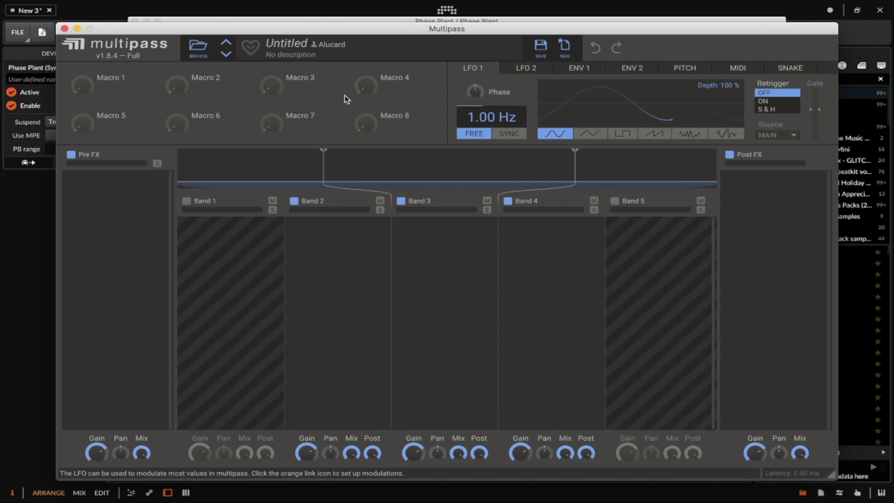
pyautogui.click(208, 49)
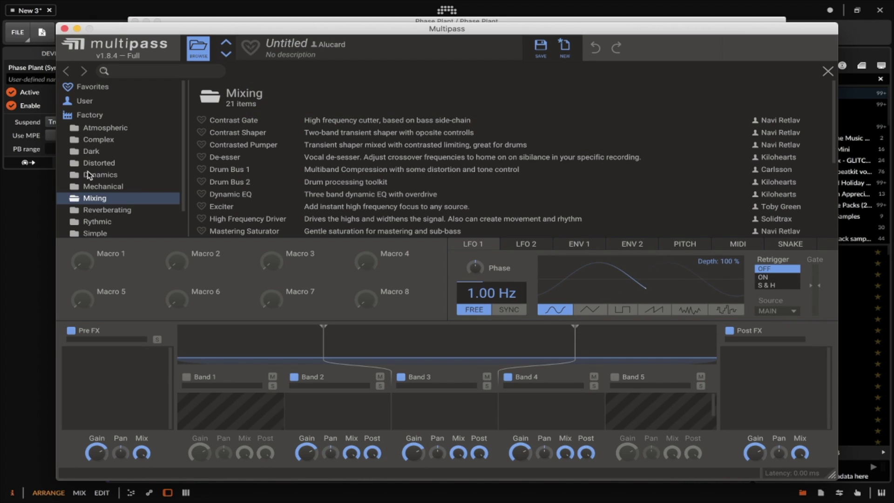
pyautogui.scroll(-2, 111, 136)
pyautogui.scroll(2, 111, 135)
pyautogui.click(109, 100)
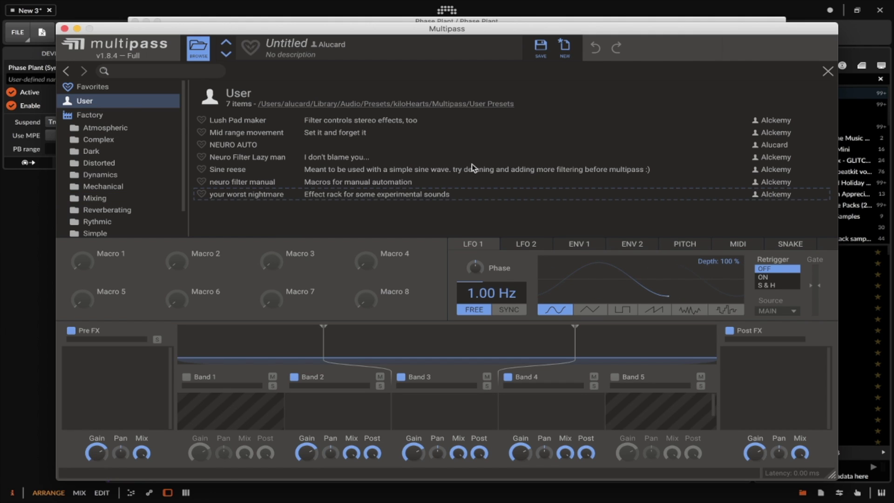
pyautogui.click(652, 194)
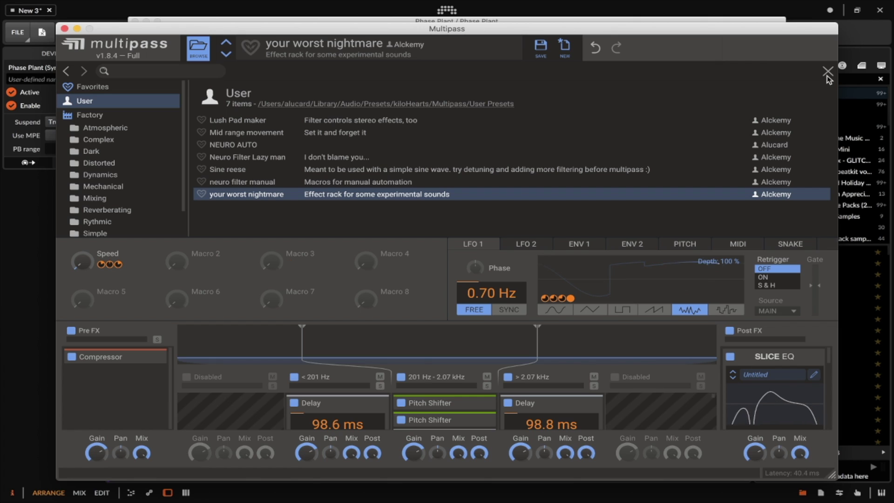
pyautogui.click(827, 73)
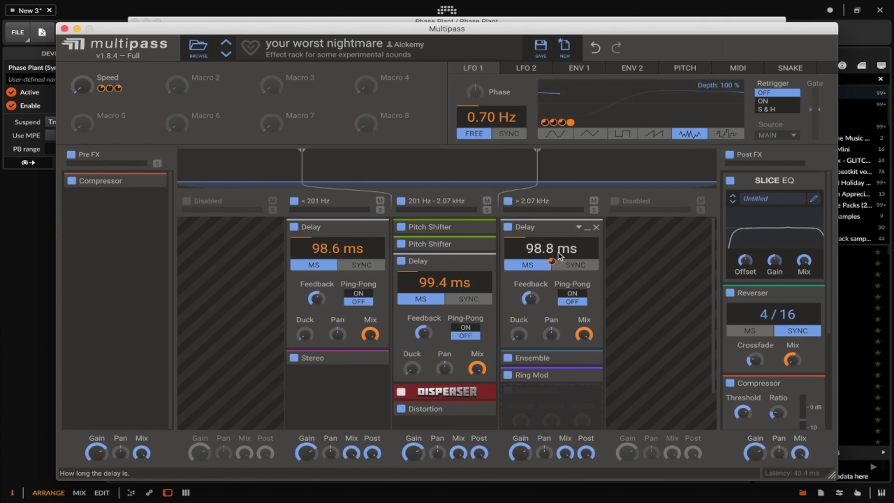
# Switch LFO 2 of the Multipass to the stepped random waveform
pyautogui.scroll(-3, 782, 270)
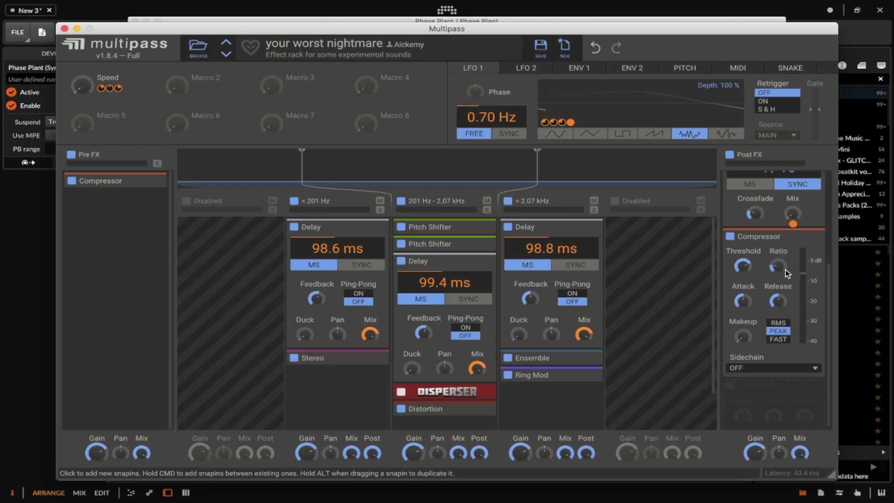
pyautogui.click(526, 68)
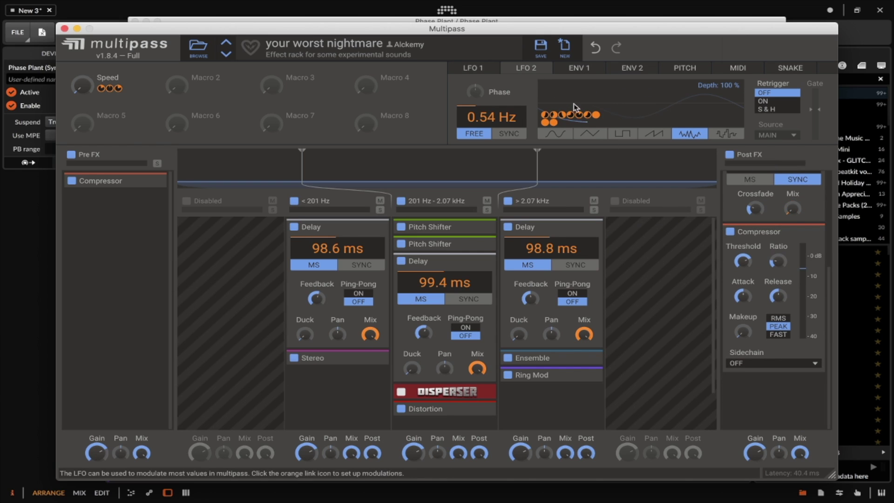
pyautogui.click(726, 133)
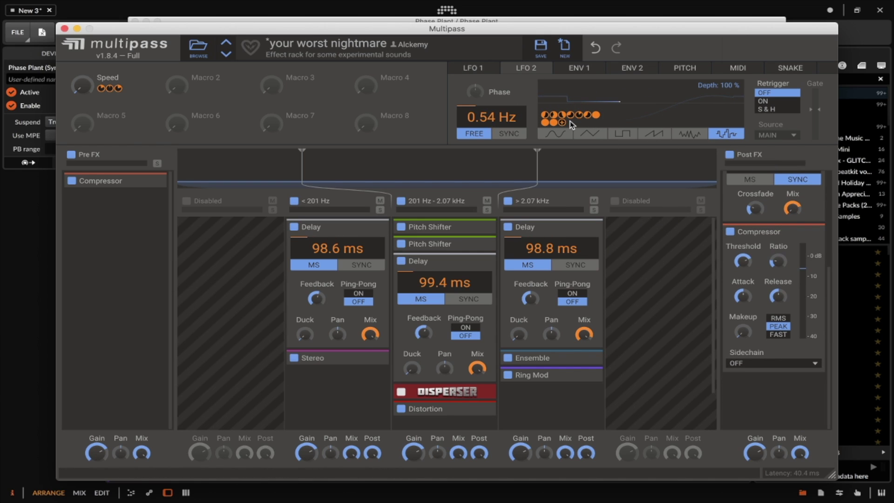
# Modulate the Multipass Post FX Mix with LFO 2, raise the Speed macro to about 31%, and return to Phase Plant
pyautogui.moveTo(571, 125); pyautogui.dragTo(799, 460)
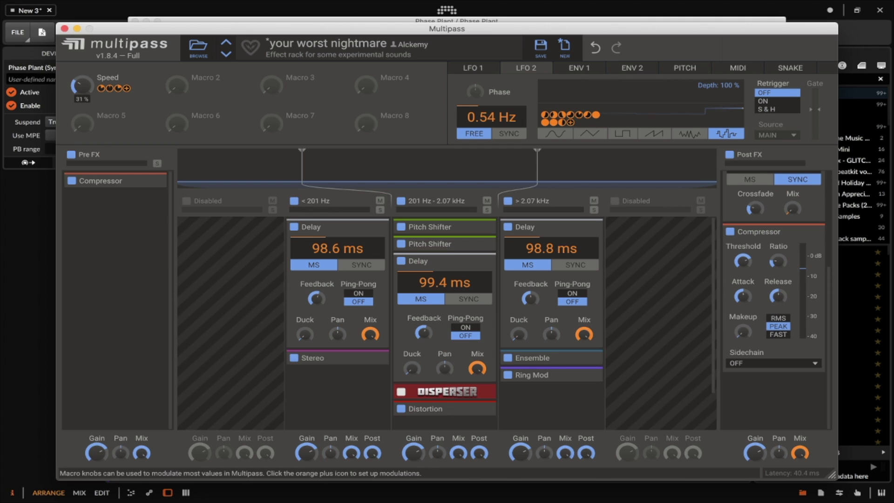
pyautogui.click(65, 29)
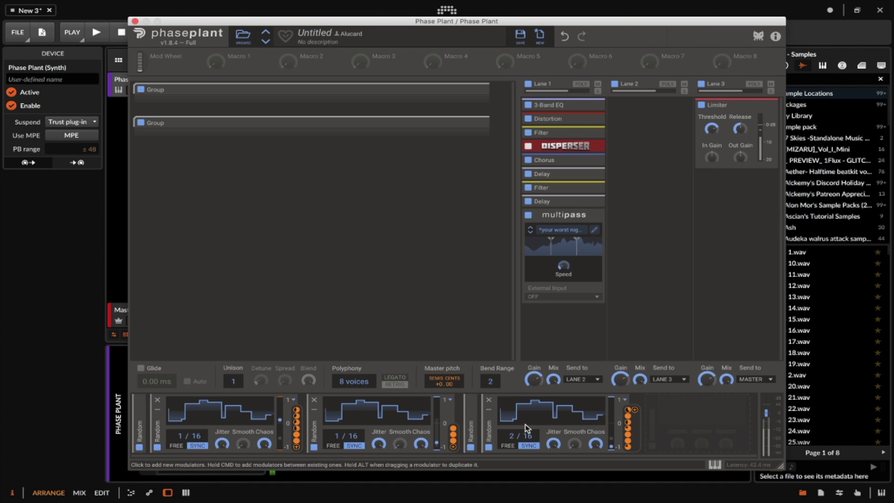
# Expand the minimized 1/16 Random, modulate the Multipass Speed with the second 1/16 Random, and minimize the Multipass
pyautogui.click(472, 410)
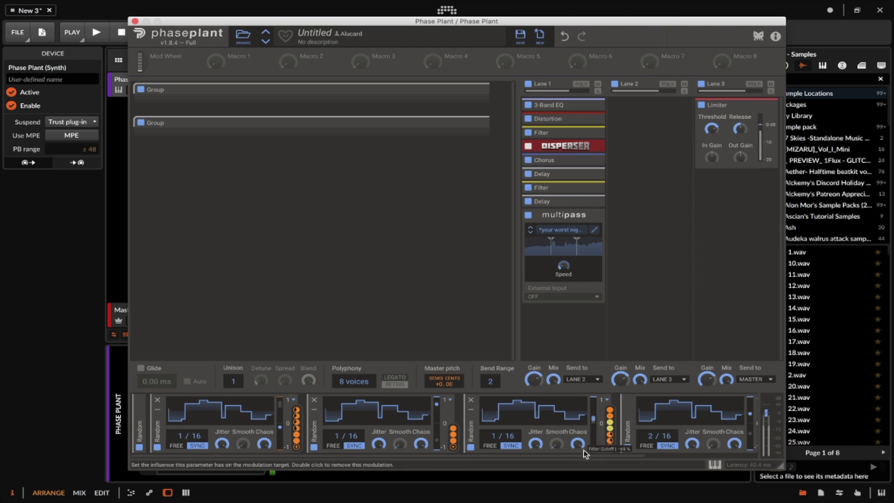
pyautogui.click(454, 446)
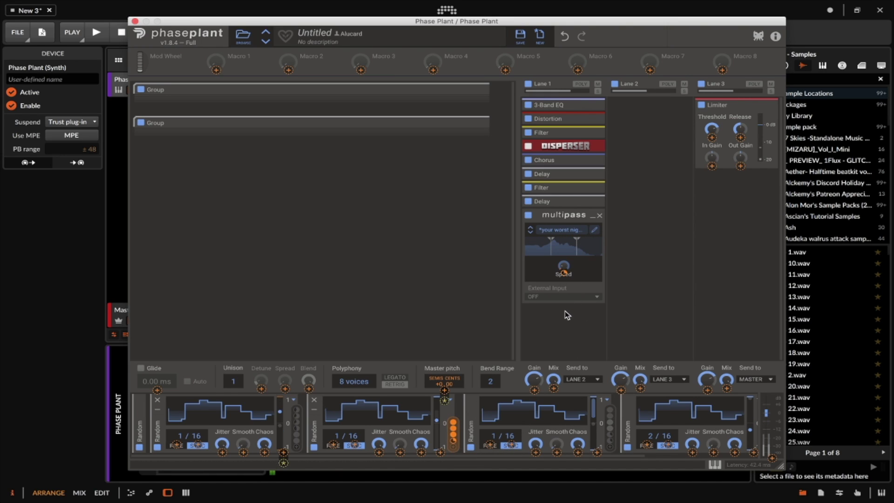
pyautogui.click(565, 273)
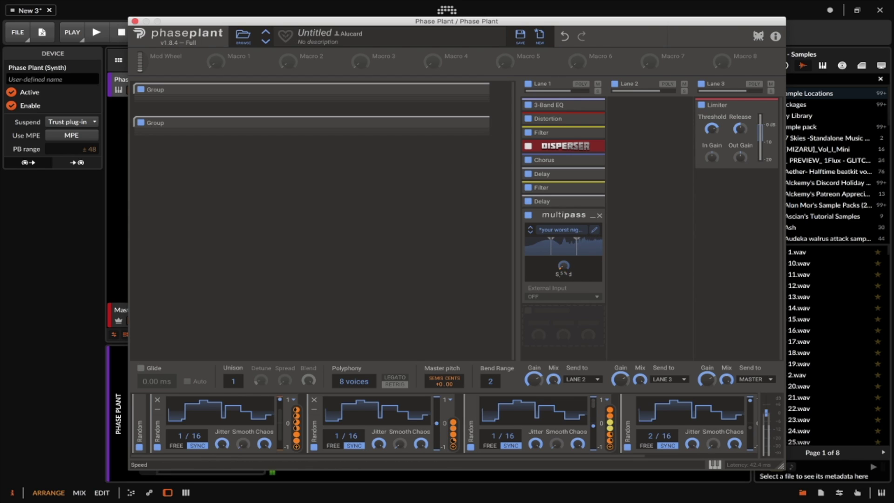
pyautogui.click(593, 216)
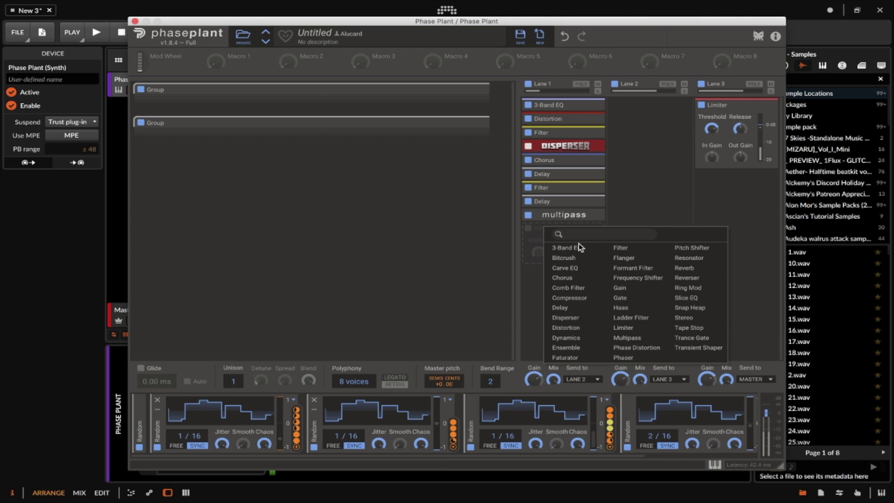
# Add a Faturator below the Multipass in Lane 1
pyautogui.click(536, 256)
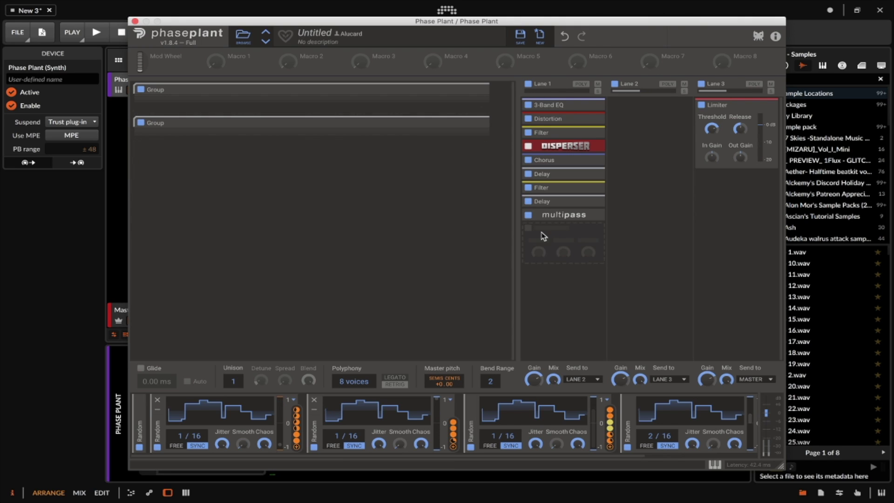
pyautogui.click(543, 235)
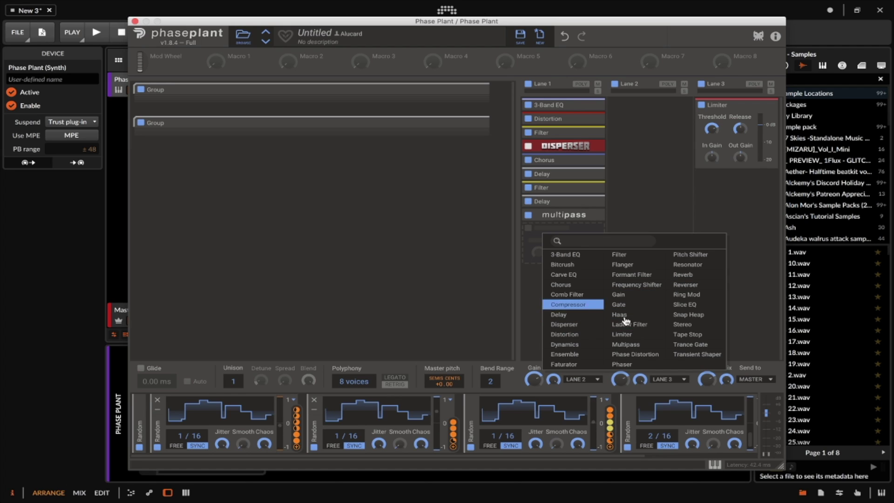
pyautogui.click(564, 364)
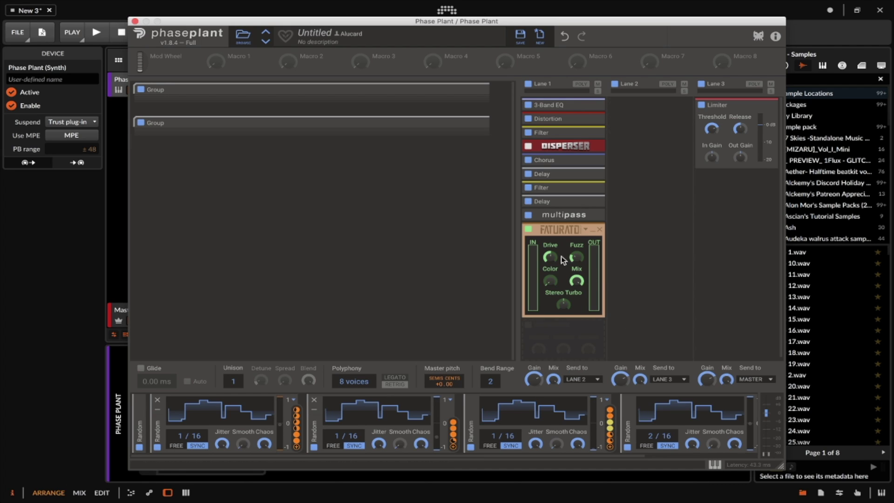
# Minimize the Faturator and add a Stereo effect directly below it in Lane 1
pyautogui.click(595, 235)
pyautogui.click(635, 118)
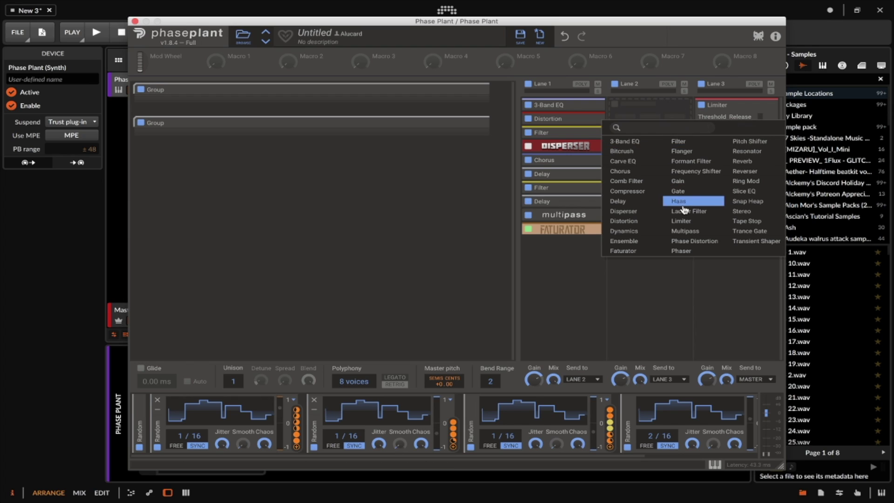
pyautogui.click(742, 211)
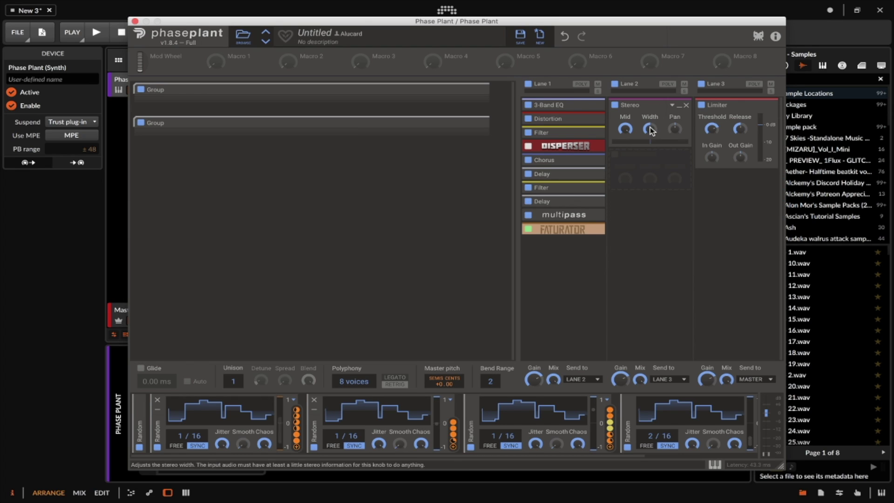
pyautogui.moveTo(647, 108); pyautogui.dragTo(565, 252)
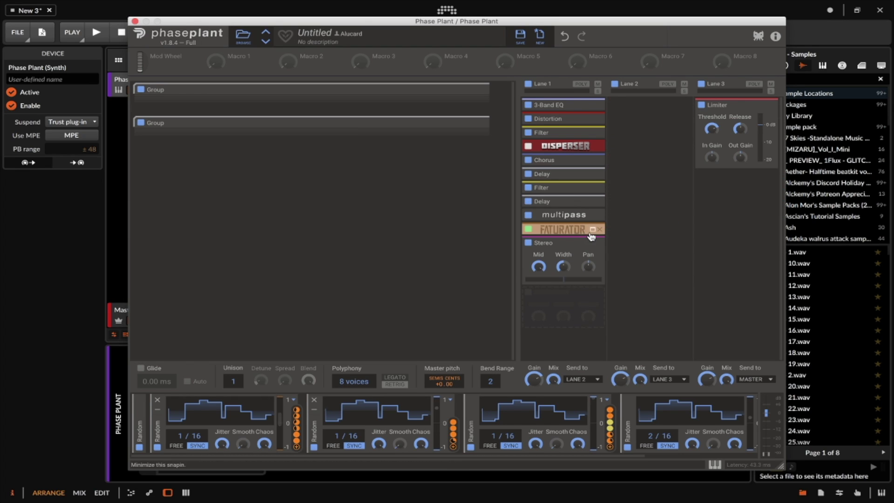
# Expand the Faturator, modulate its Mix negatively with the third Random modulator, and turn its Drive fully down
pyautogui.click(540, 230)
pyautogui.click(453, 447)
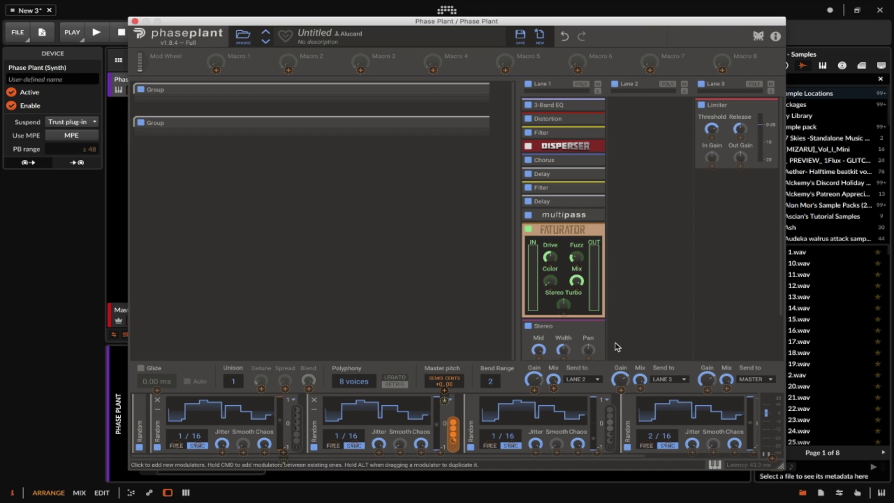
pyautogui.moveTo(577, 289); pyautogui.dragTo(577, 325)
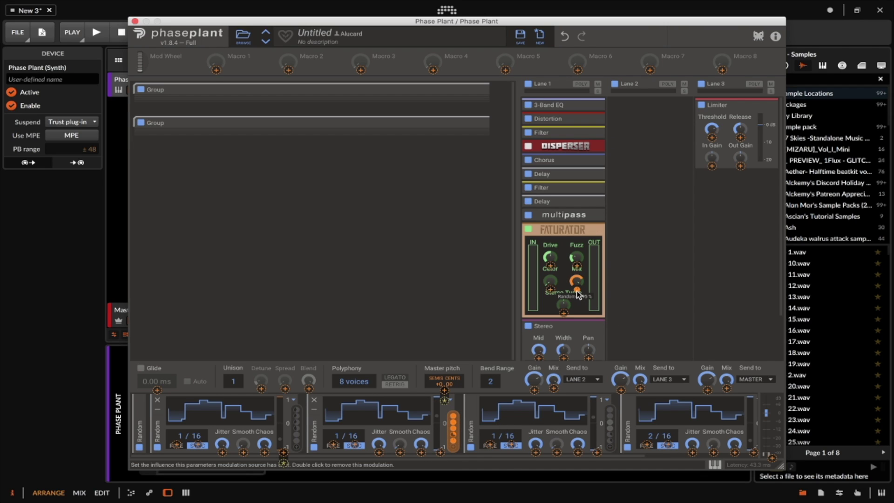
pyautogui.click(639, 272)
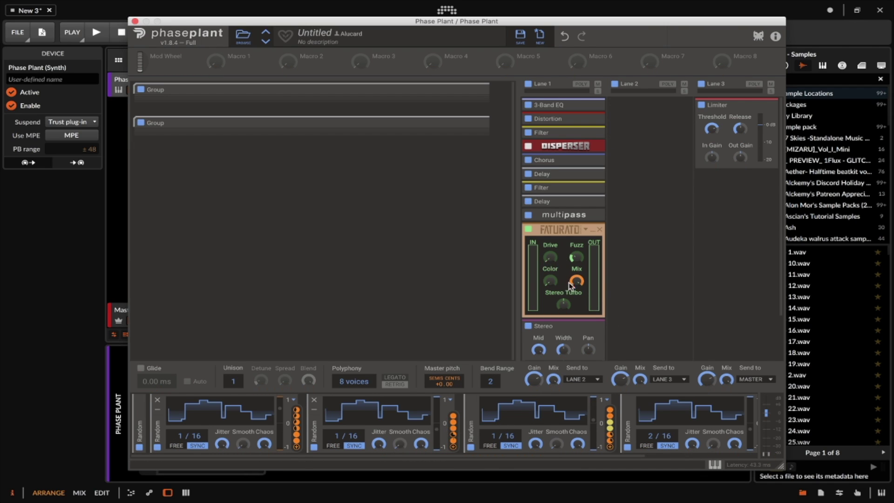
# Modulate the Stereo effect's Width by -100% with the fourth Random modulator, and minimize the Faturator
pyautogui.scroll(-3, 568, 285)
pyautogui.click(610, 447)
pyautogui.moveTo(563, 310); pyautogui.dragTo(564, 341)
pyautogui.click(568, 328)
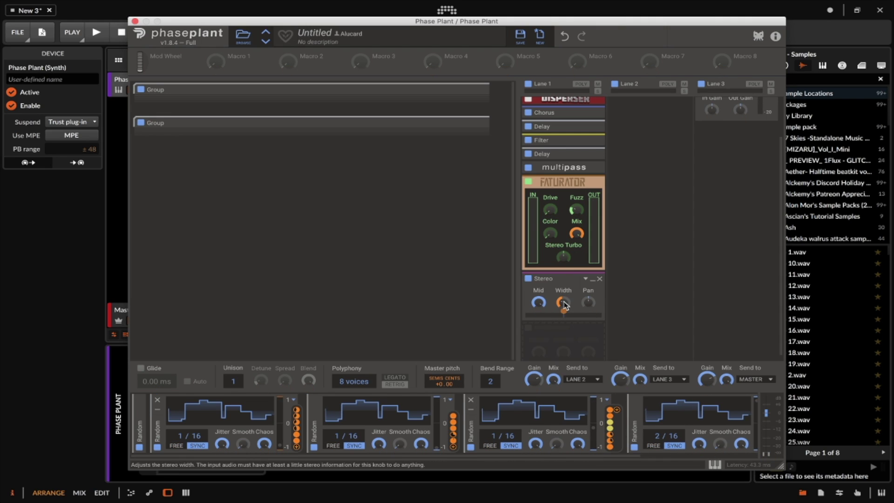
pyautogui.moveTo(563, 311); pyautogui.dragTo(563, 321)
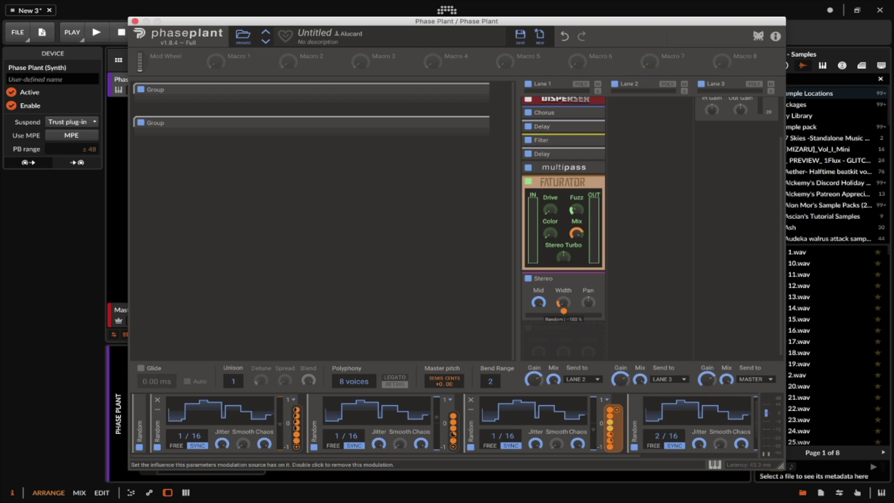
pyautogui.doubleClick(563, 311)
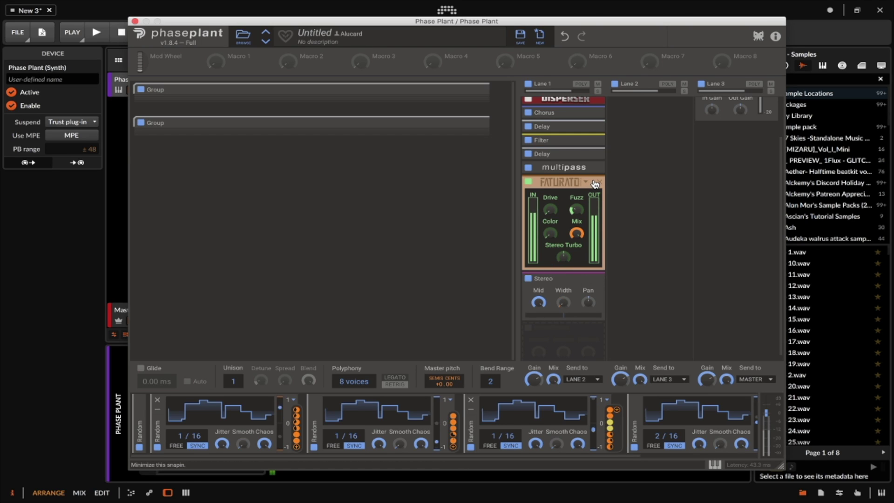
pyautogui.click(592, 183)
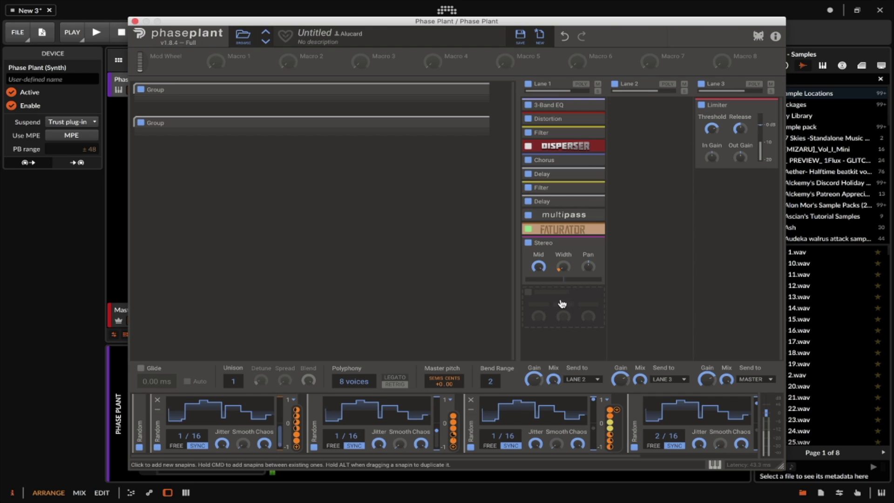
pyautogui.click(579, 304)
pyautogui.click(588, 435)
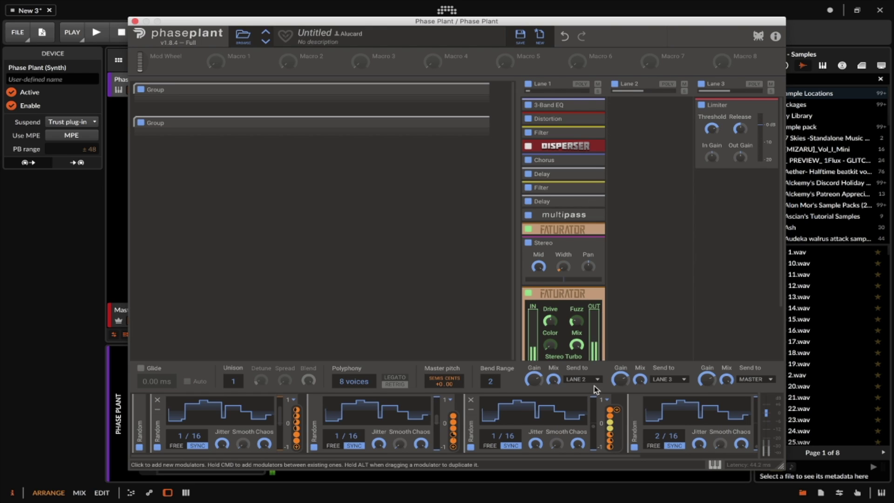
pyautogui.click(599, 294)
# Add an Ensemble to Lane 1 and place it between the Faturator and the Stereo effect
pyautogui.click(570, 313)
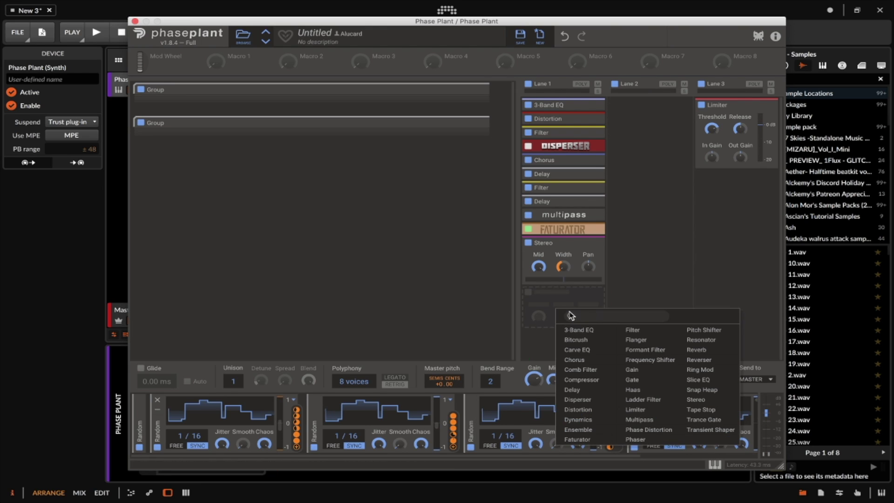
pyautogui.click(580, 429)
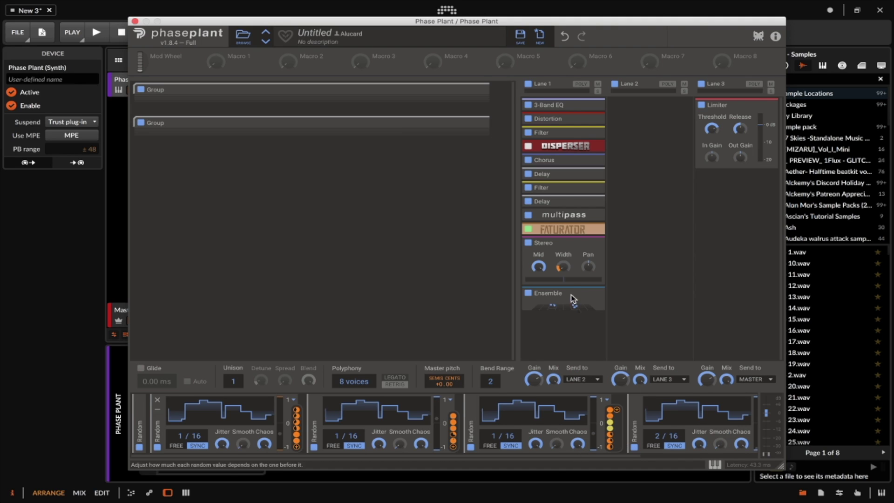
pyautogui.moveTo(571, 294); pyautogui.dragTo(561, 245)
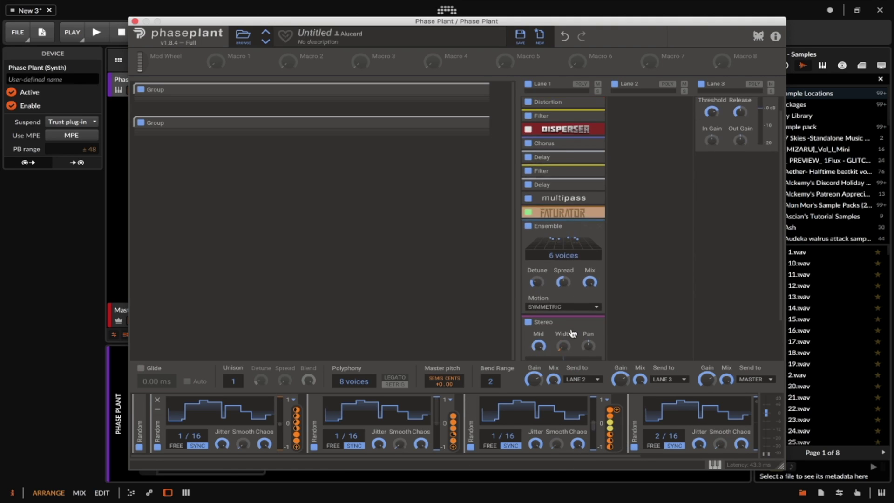
# Lower the Ensemble's Spread and modulate its Mix with the second Random modulator
pyautogui.scroll(-2, 566, 309)
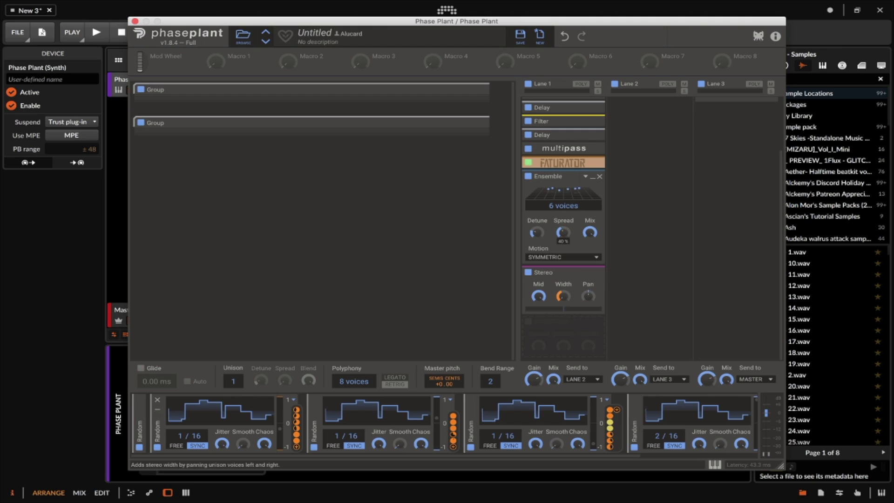
pyautogui.moveTo(562, 234); pyautogui.dragTo(562, 235)
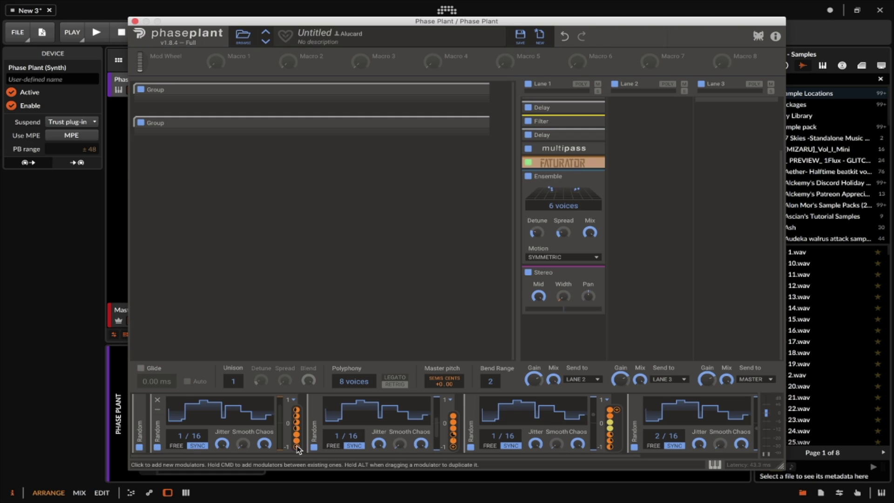
pyautogui.moveTo(298, 438); pyautogui.dragTo(587, 309)
pyautogui.moveTo(591, 241); pyautogui.dragTo(591, 252)
pyautogui.click(556, 241)
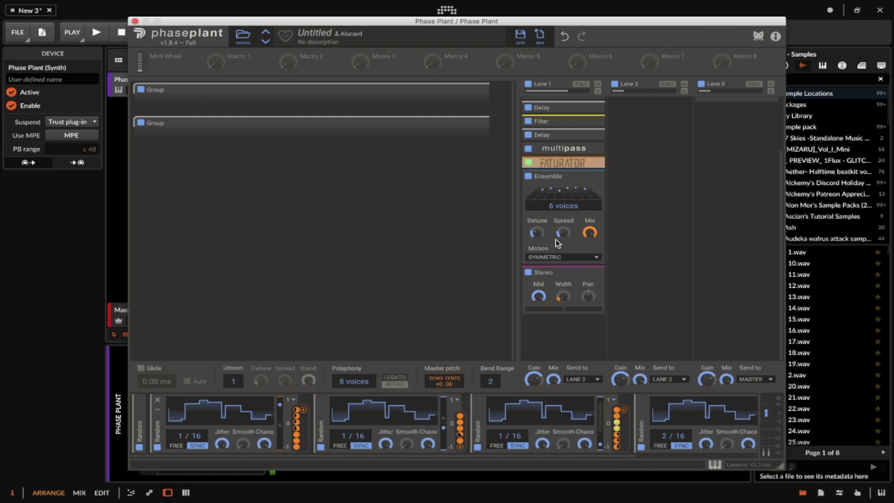
# Minimize the Ensemble and Stereo effects in Lane 1
pyautogui.click(590, 177)
pyautogui.scroll(3, 591, 262)
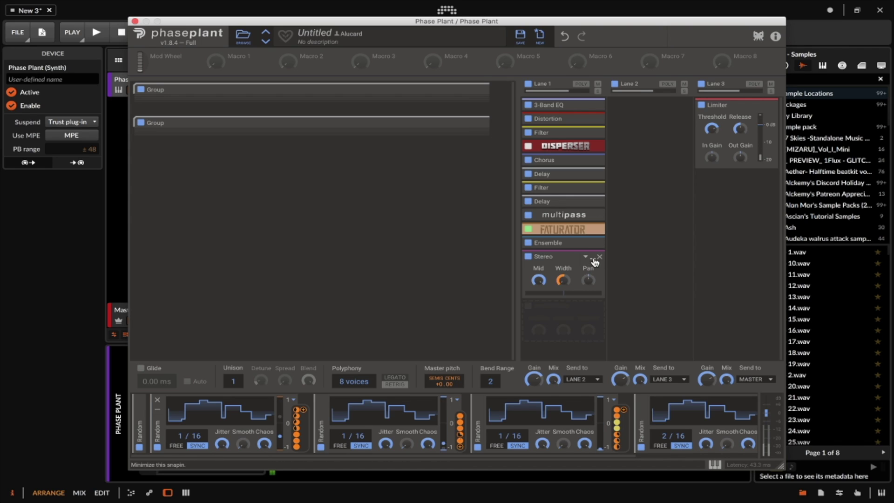
pyautogui.click(593, 259)
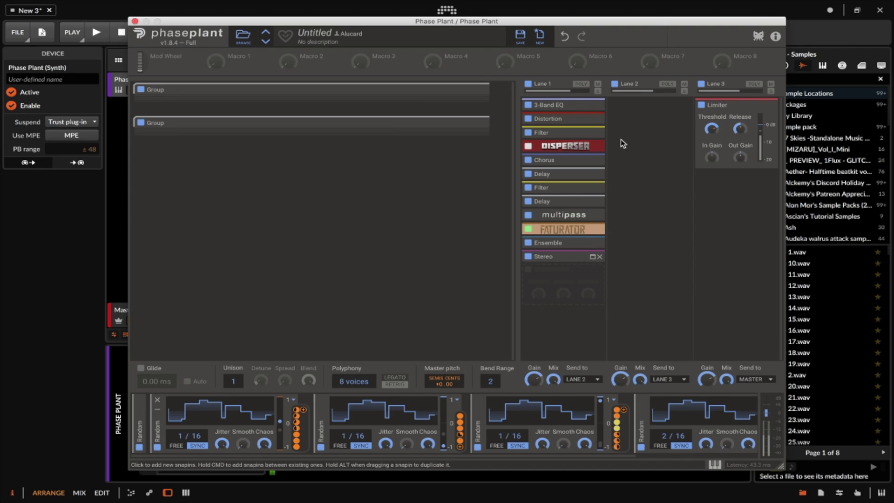
# Add a Comb Filter to Lane 2 and modulate its Mix by -100% with the 2/16 Random
pyautogui.click(636, 112)
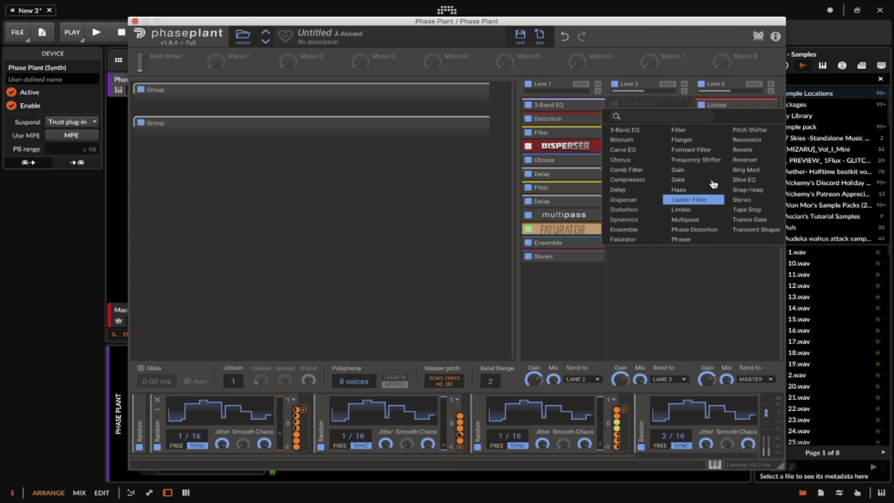
pyautogui.click(645, 175)
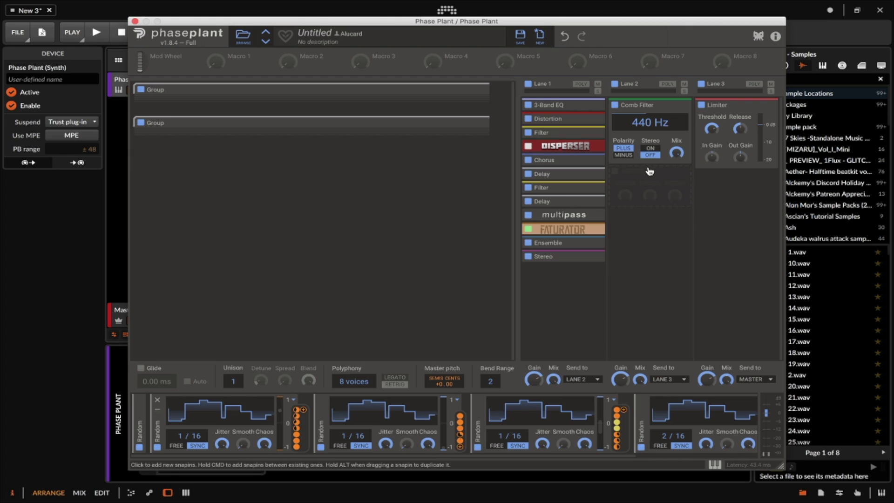
pyautogui.click(631, 186)
pyautogui.click(636, 106)
pyautogui.click(477, 410)
pyautogui.moveTo(642, 412); pyautogui.dragTo(677, 160)
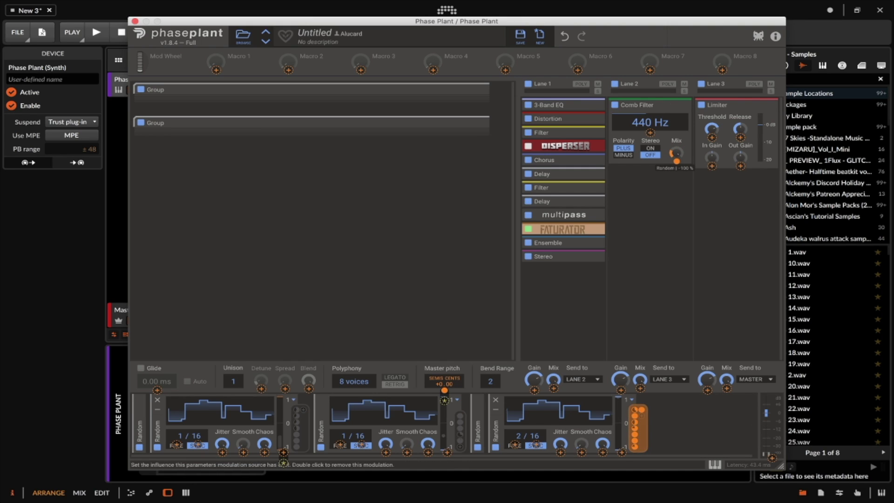
# Modulate the Comb Filter's frequency with the second Random modulator, and minimize the Comb Filter
pyautogui.click(304, 412)
pyautogui.moveTo(650, 133); pyautogui.dragTo(650, 129)
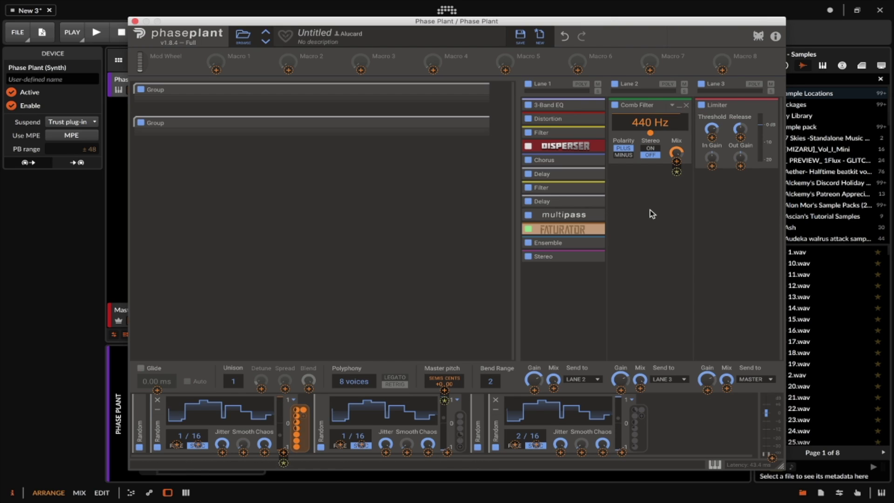
pyautogui.click(650, 195)
pyautogui.click(675, 106)
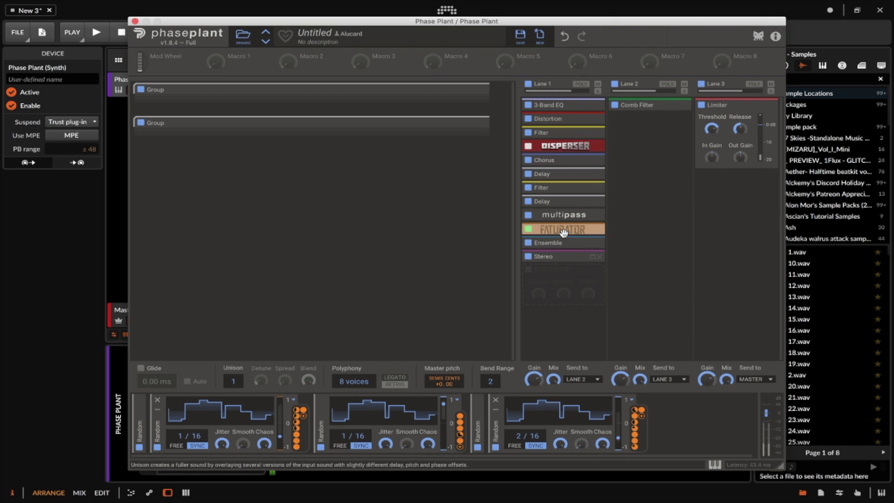
# Minimize the three Random modulators that are still expanded
pyautogui.click(321, 410)
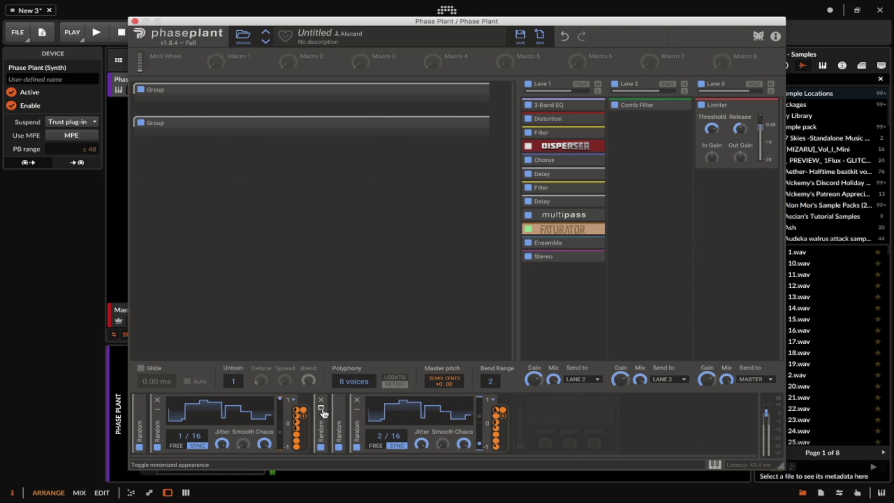
pyautogui.click(357, 411)
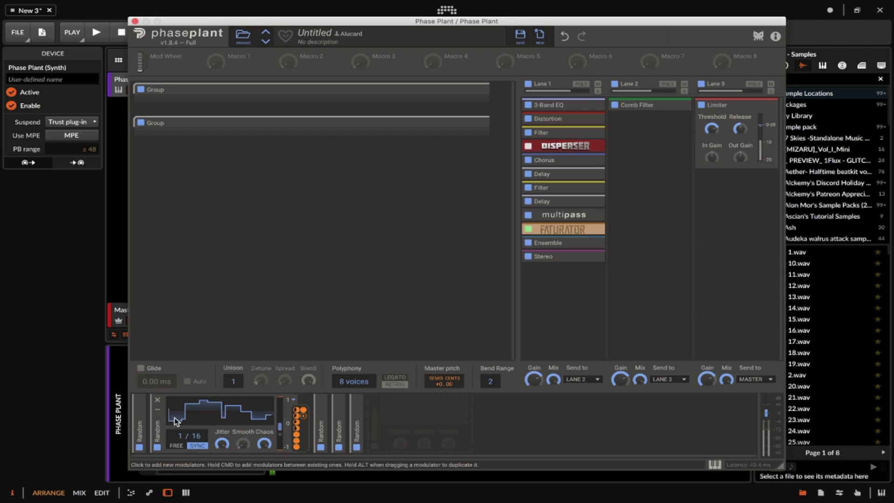
pyautogui.click(156, 411)
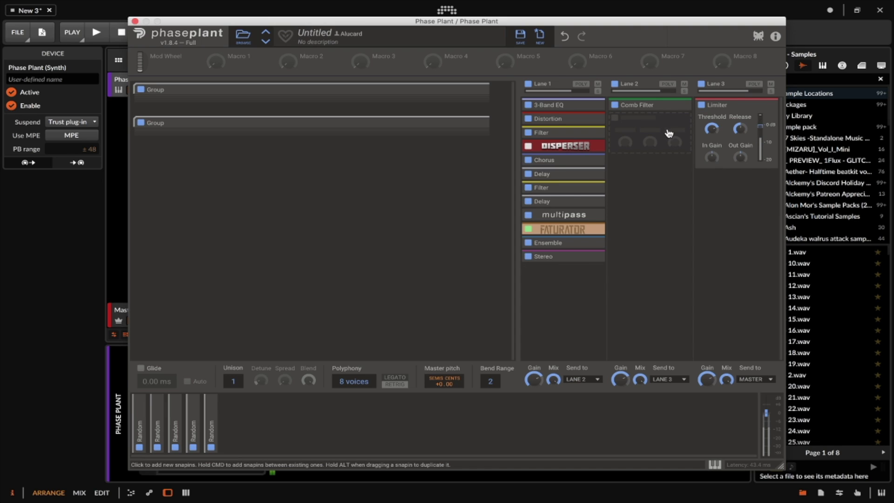
# Add a Slice EQ below the Comb Filter in Lane 2 and open its editor
pyautogui.click(624, 122)
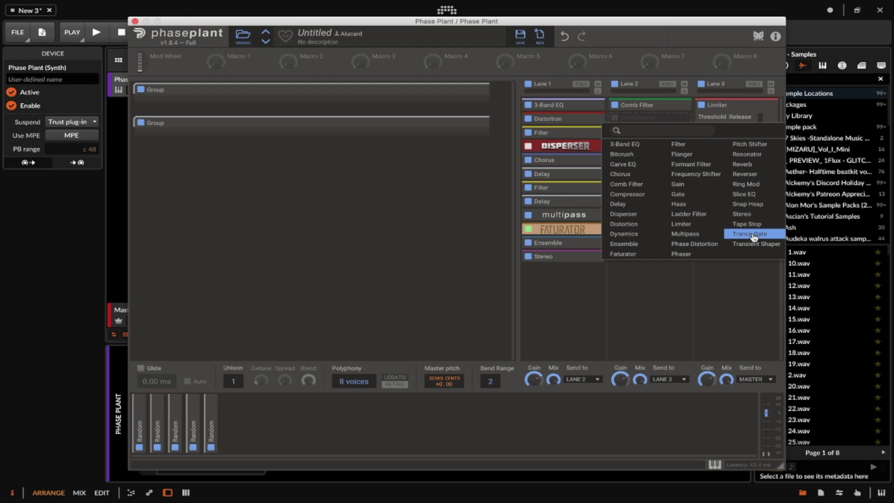
pyautogui.click(747, 194)
pyautogui.click(683, 133)
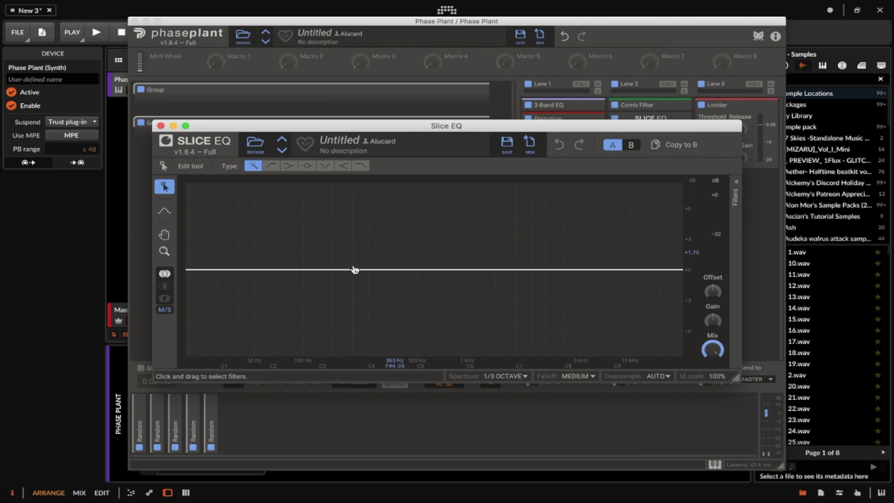
# Add a boosted peak at about 121 Hz and a notch at about 2.66 kHz, and show the filter list
pyautogui.moveTo(355, 270); pyautogui.dragTo(317, 186)
pyautogui.click(325, 166)
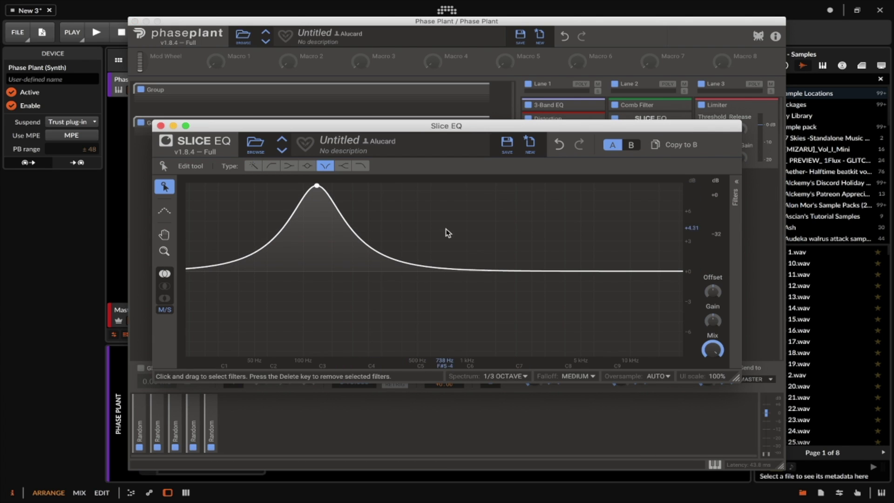
pyautogui.moveTo(467, 269); pyautogui.dragTo(536, 271)
pyautogui.click(736, 186)
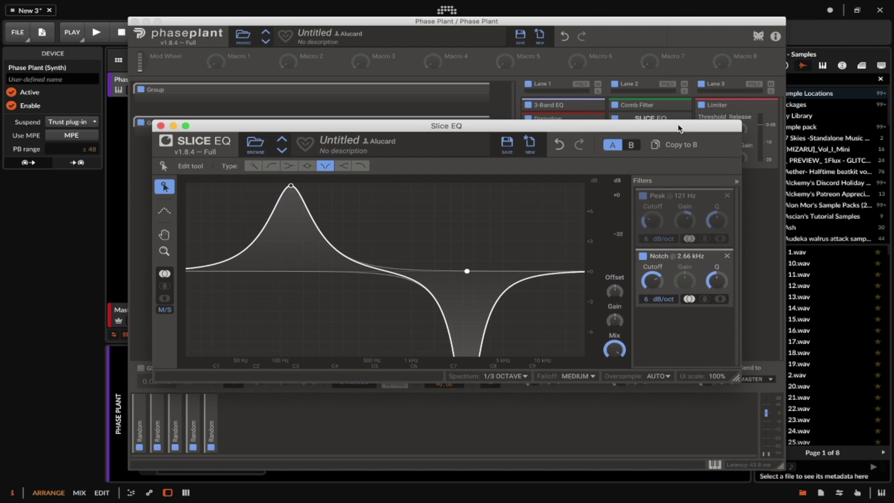
# Move the Slice EQ window aside and modulate the Cutoff of both its peak and notch with the fourth Random modulator
pyautogui.moveTo(678, 129); pyautogui.dragTo(846, 129)
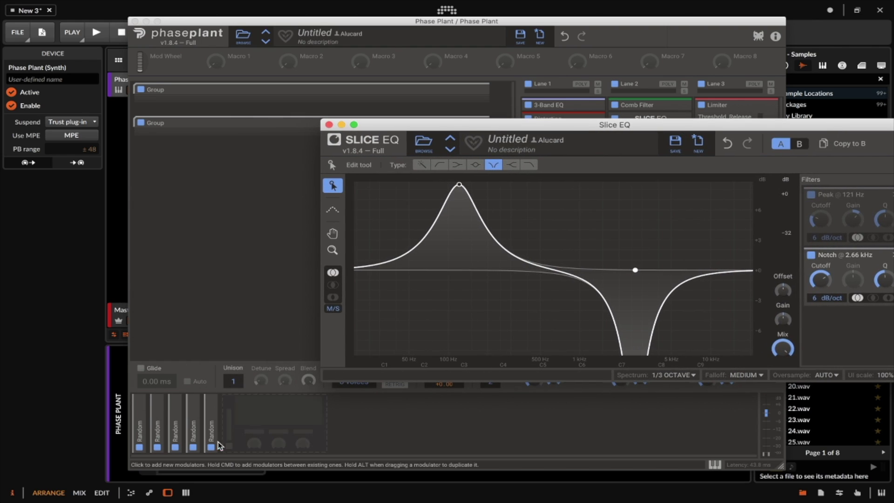
pyautogui.click(210, 418)
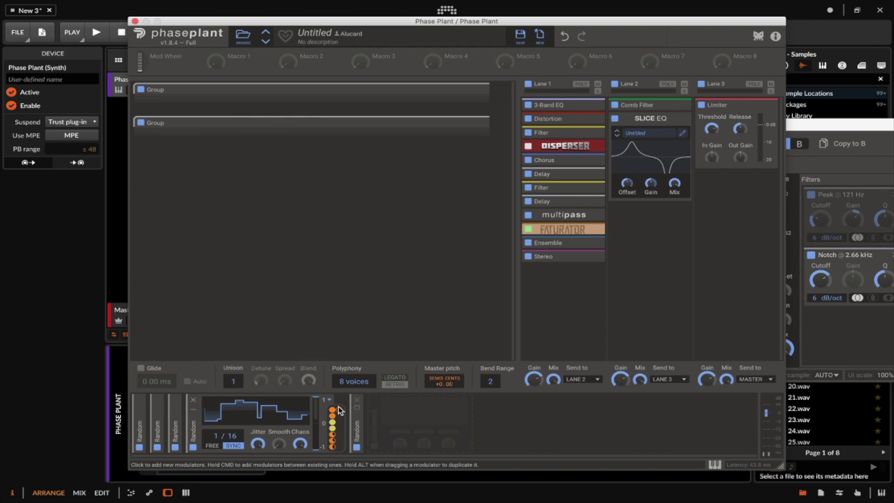
pyautogui.click(340, 410)
pyautogui.moveTo(820, 230); pyautogui.dragTo(820, 195)
pyautogui.moveTo(819, 291); pyautogui.dragTo(820, 316)
pyautogui.click(340, 423)
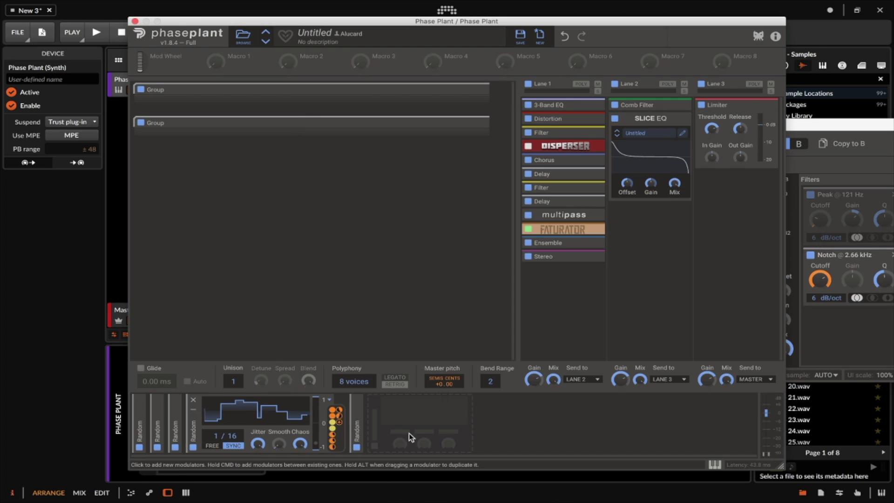
# Minimize the fourth Random modulator, expand the third, and use it to modulate the Q of the Slice EQ's peak and notch
pyautogui.click(194, 409)
pyautogui.click(176, 410)
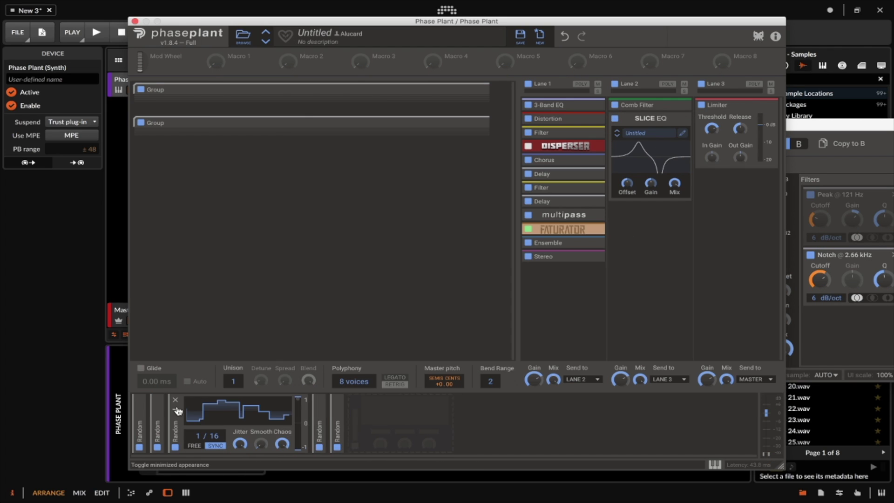
pyautogui.click(315, 448)
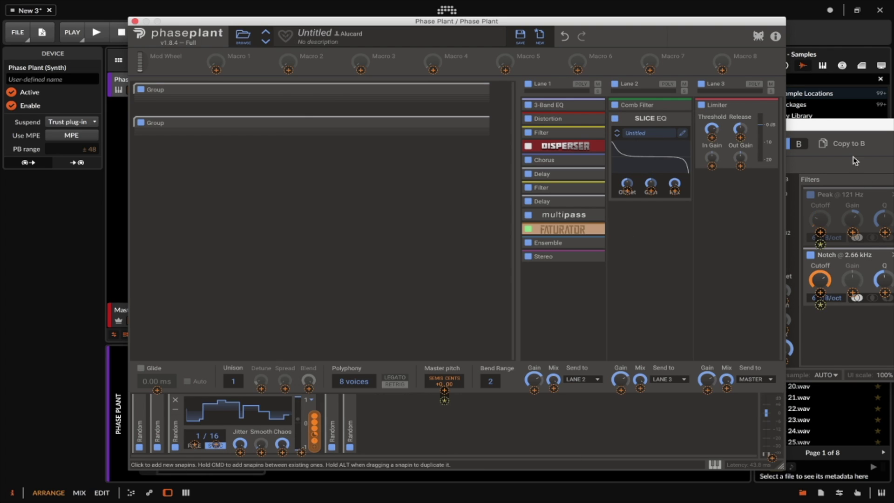
pyautogui.click(839, 126)
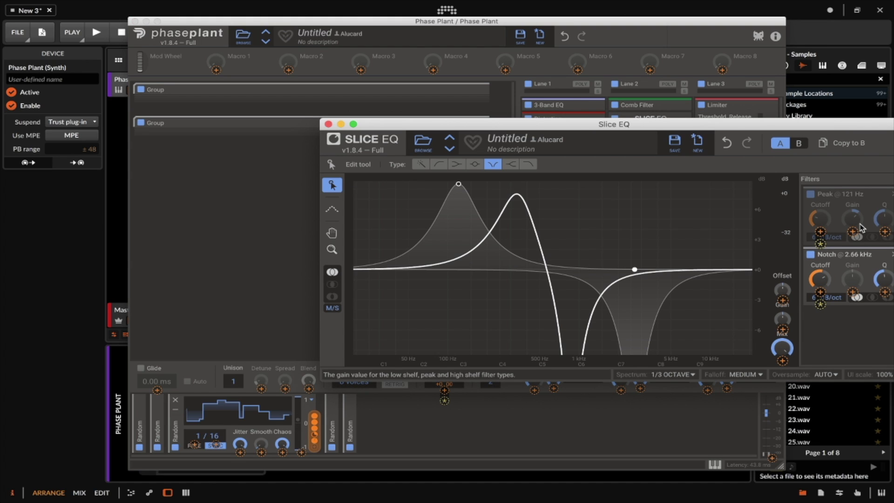
pyautogui.moveTo(849, 127); pyautogui.dragTo(822, 126)
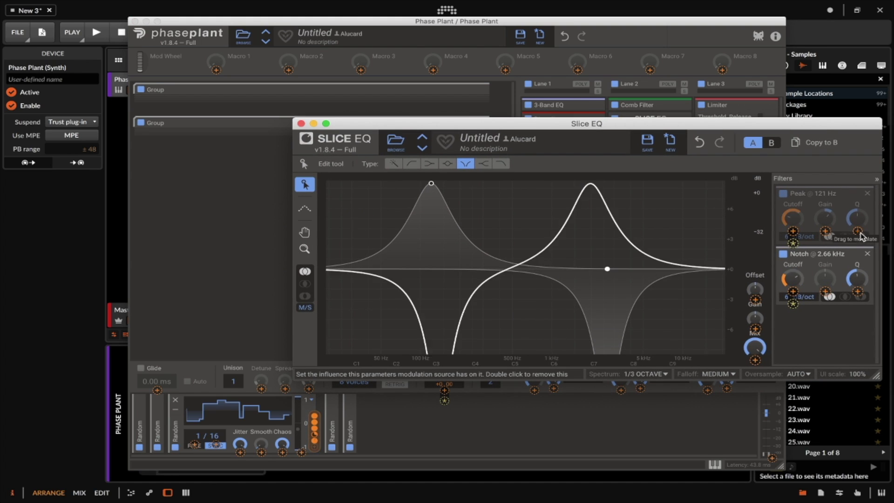
pyautogui.moveTo(860, 233); pyautogui.dragTo(859, 214)
pyautogui.moveTo(859, 293); pyautogui.dragTo(859, 279)
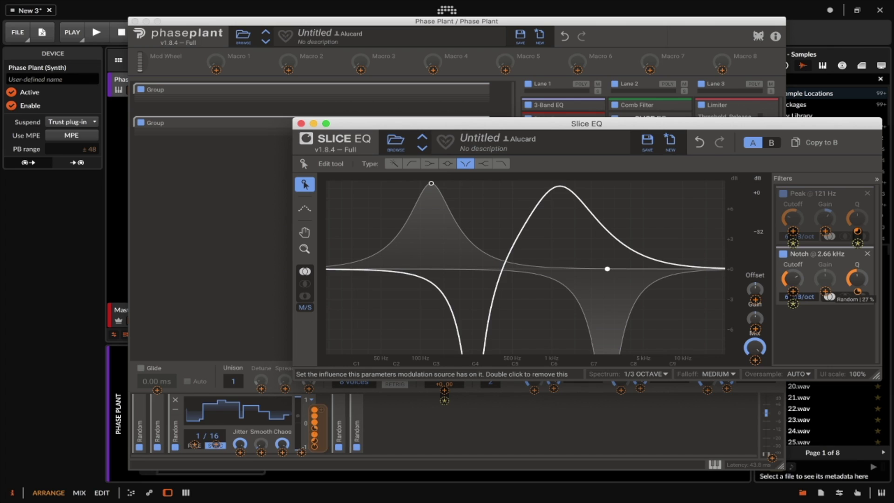
pyautogui.click(600, 427)
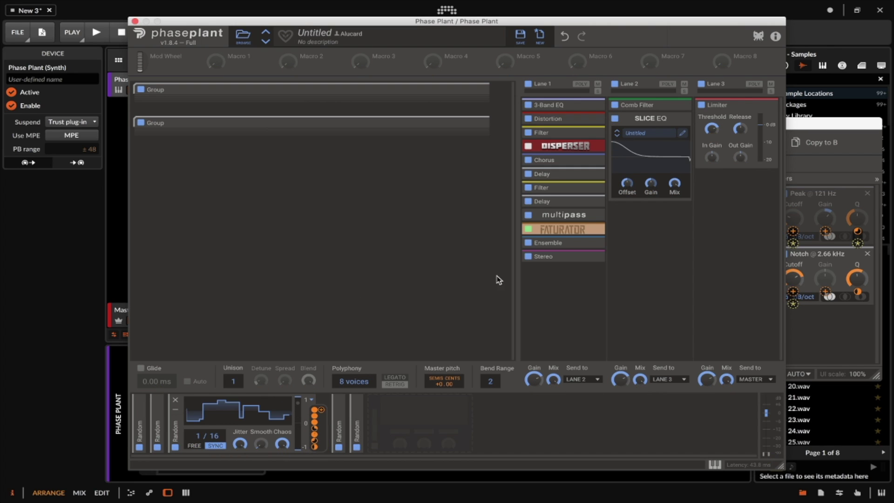
# Swap the expanded third Random for the second, modulate the Slice EQ's Offset with it, and minimize the Slice EQ in Lane 2
pyautogui.click(176, 410)
pyautogui.click(158, 410)
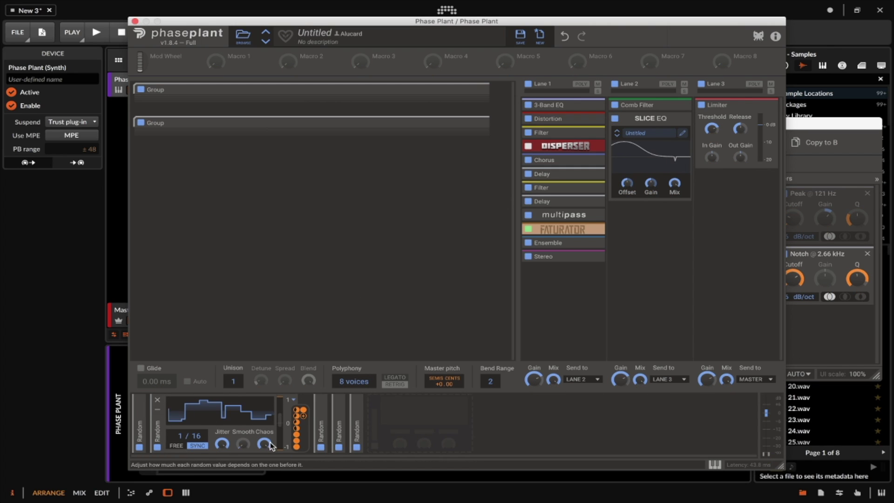
pyautogui.moveTo(304, 416); pyautogui.dragTo(628, 184)
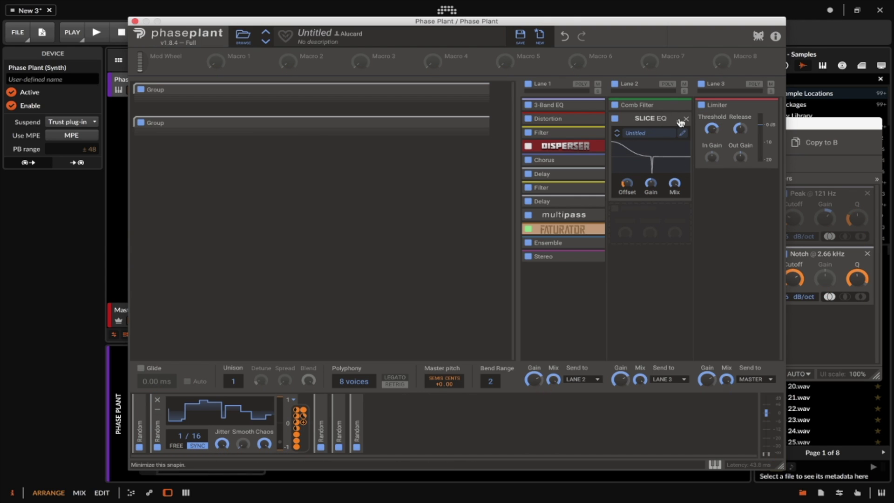
pyautogui.click(679, 121)
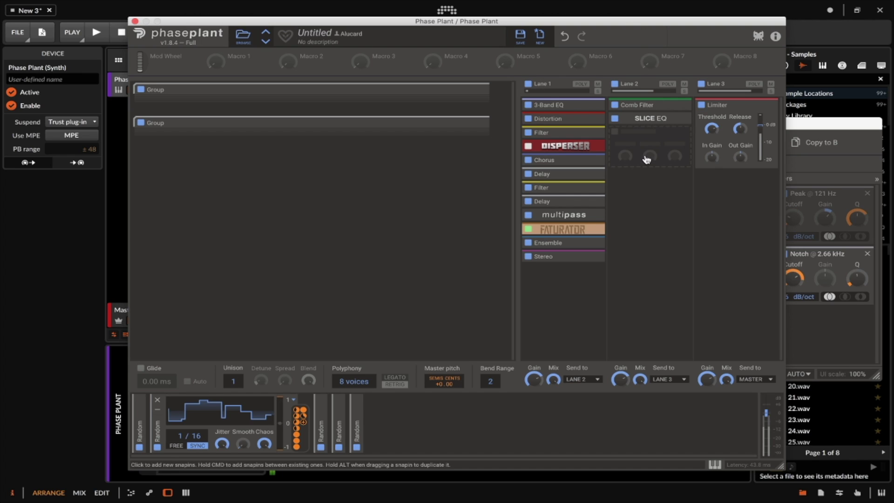
pyautogui.click(644, 152)
pyautogui.click(659, 142)
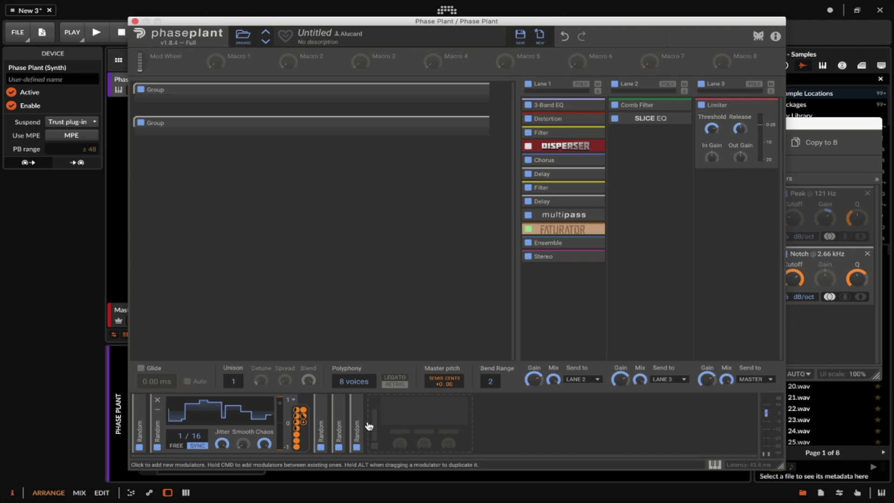
# Add a sixth Random modulator at the end of the modulator row and sync its rate to the tempo
pyautogui.click(396, 419)
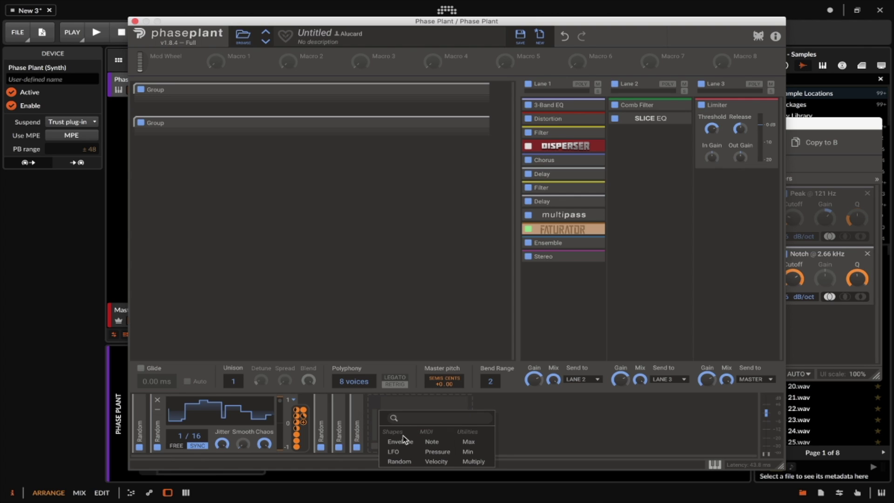
pyautogui.click(409, 461)
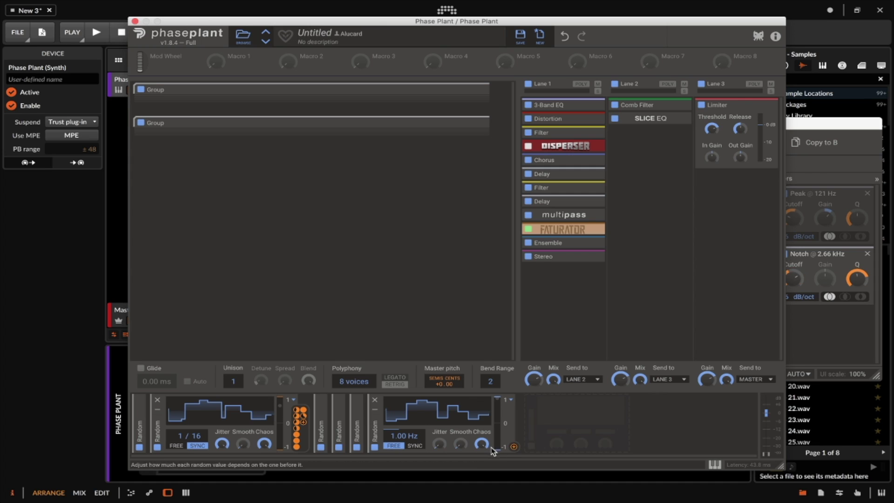
pyautogui.click(415, 446)
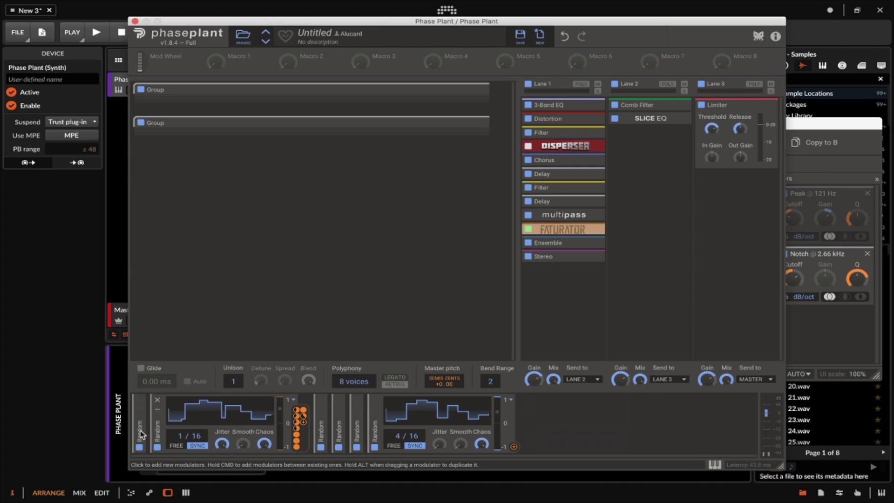
# Modulate the synced rates of the first and second Random modulators with the sixth, removing its trial assignment to the second's depth
pyautogui.click(142, 415)
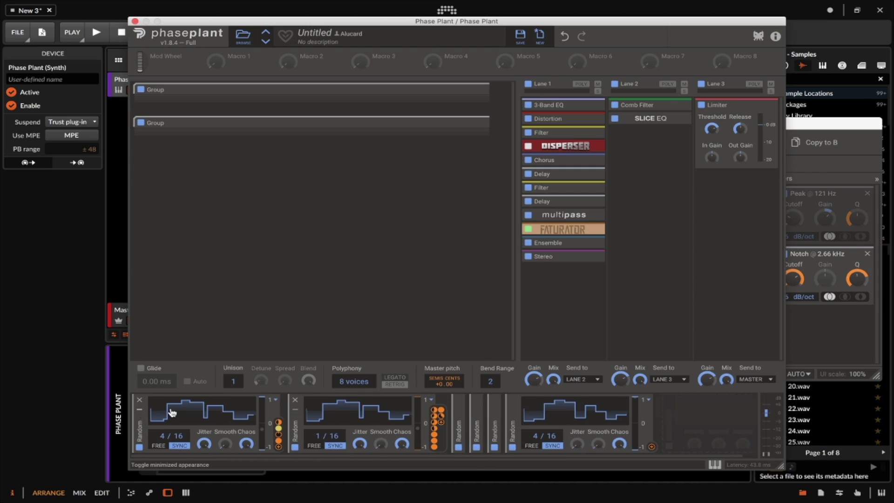
pyautogui.click(652, 447)
pyautogui.moveTo(180, 445); pyautogui.dragTo(180, 405)
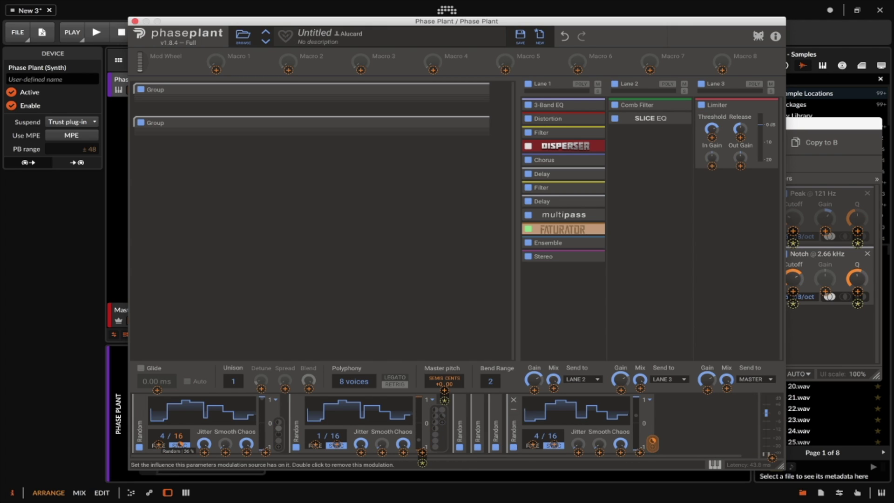
pyautogui.click(686, 416)
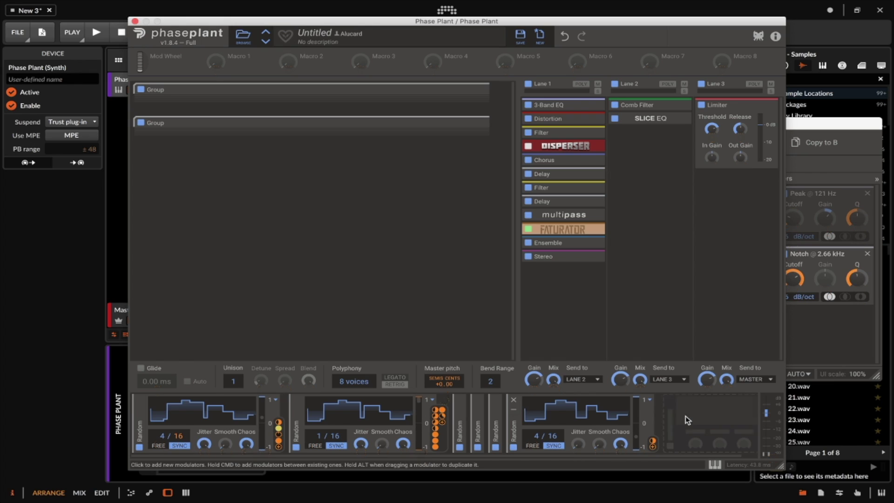
pyautogui.click(653, 445)
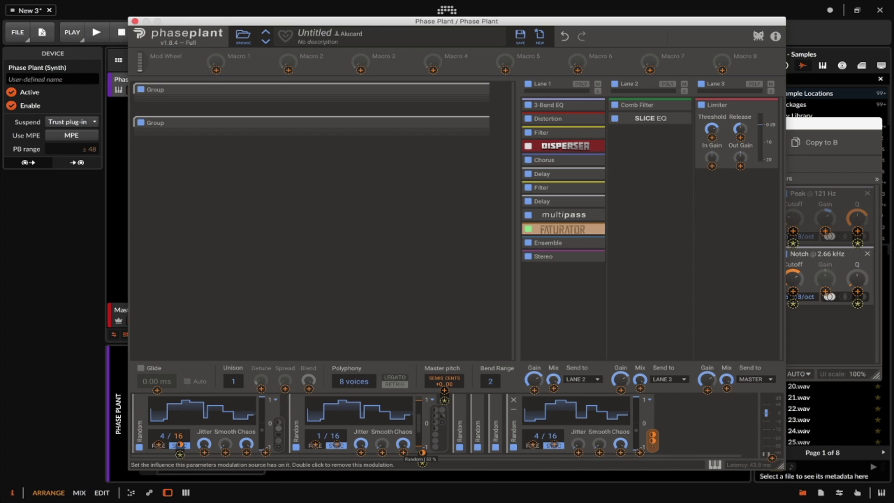
pyautogui.doubleClick(422, 453)
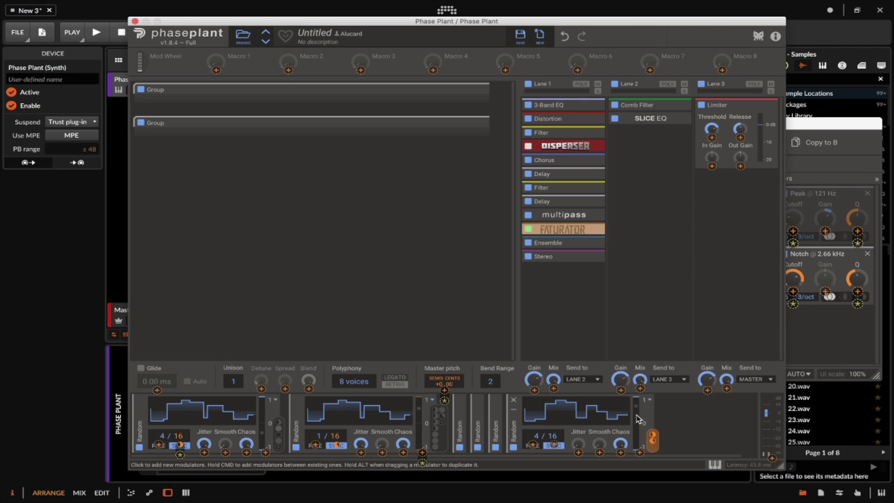
pyautogui.click(682, 413)
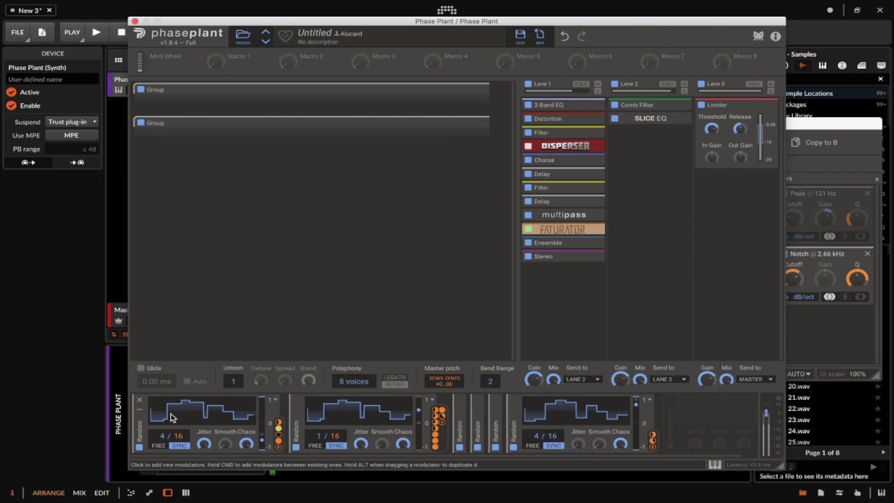
# Minimize the first, second and sixth Random modulators
pyautogui.click(140, 409)
pyautogui.click(160, 409)
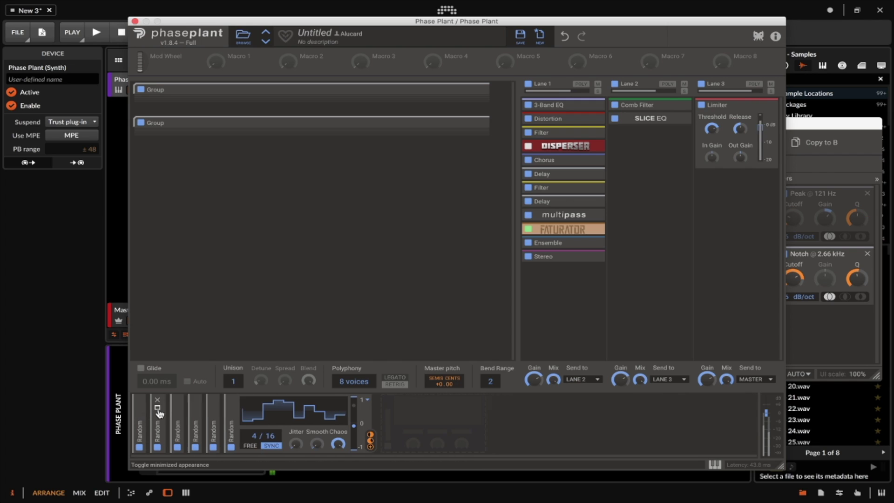
pyautogui.click(230, 412)
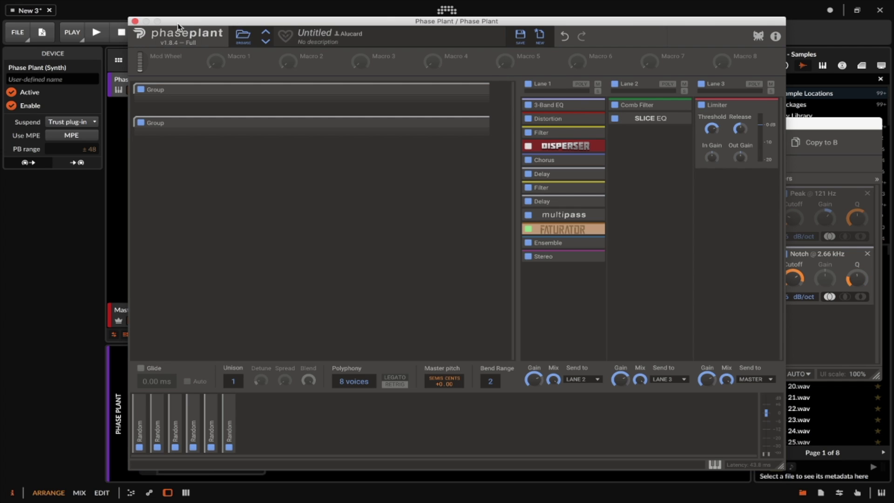
# Move the Phase Plant window down to uncover the transport controls
pyautogui.moveTo(177, 22); pyautogui.dragTo(157, 54)
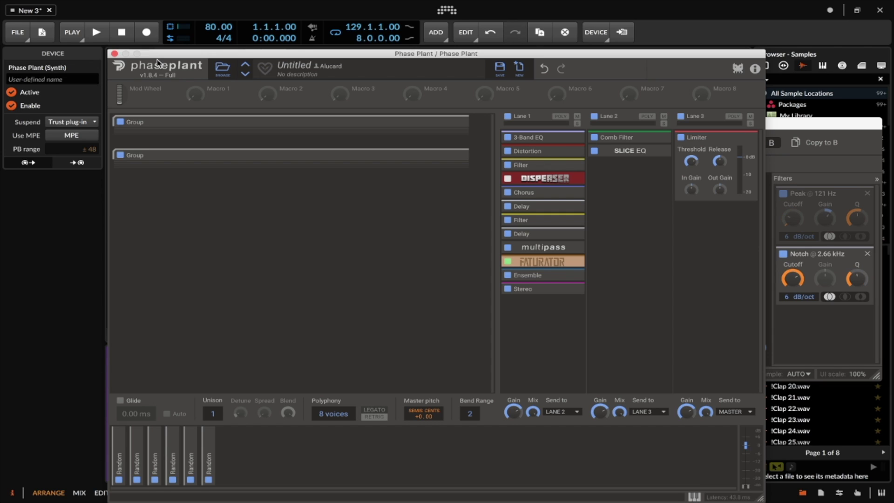
pyautogui.moveTo(252, 55); pyautogui.dragTo(247, 49)
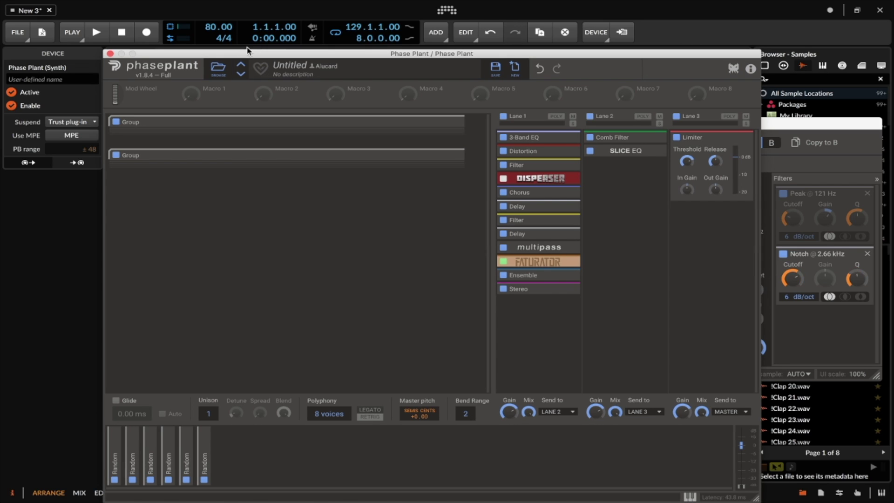